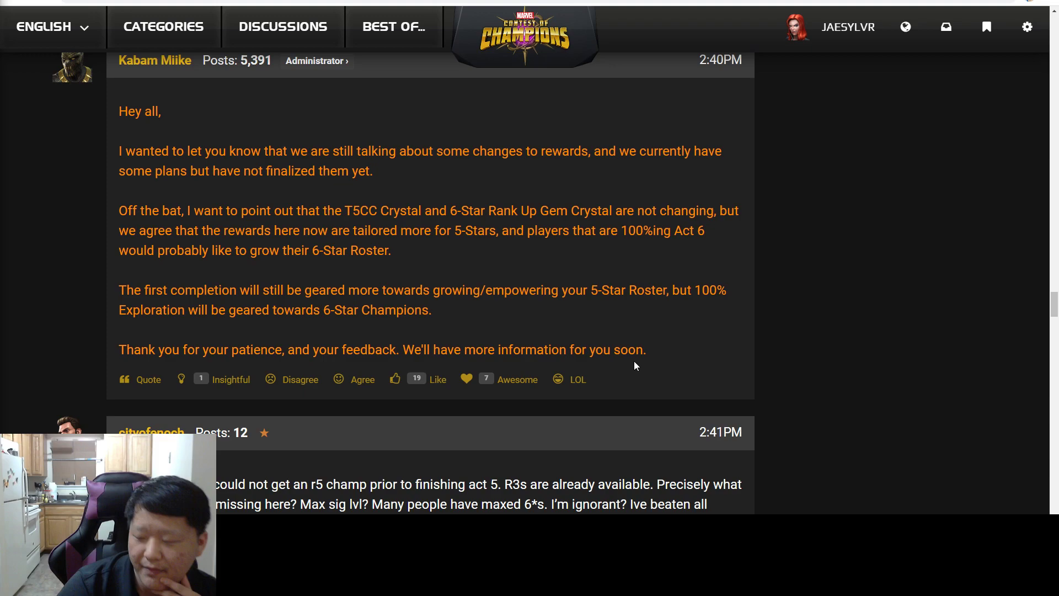
Highlight the administrator's 2:40PM sentence about first completion and exploration rewards, then clear it
left_click_drag(434, 311, 145, 290)
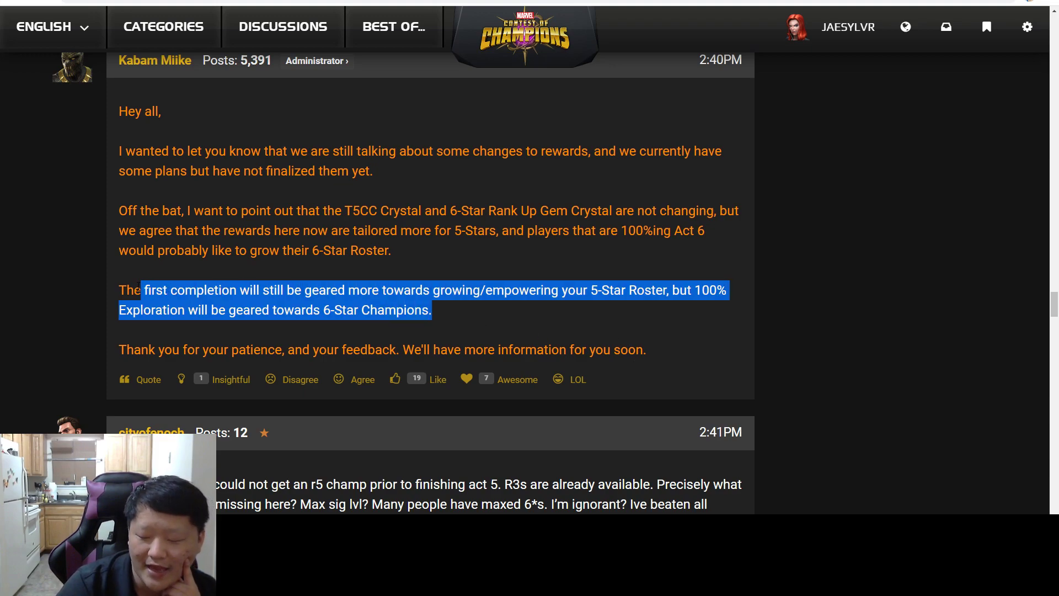
left_click(156, 289)
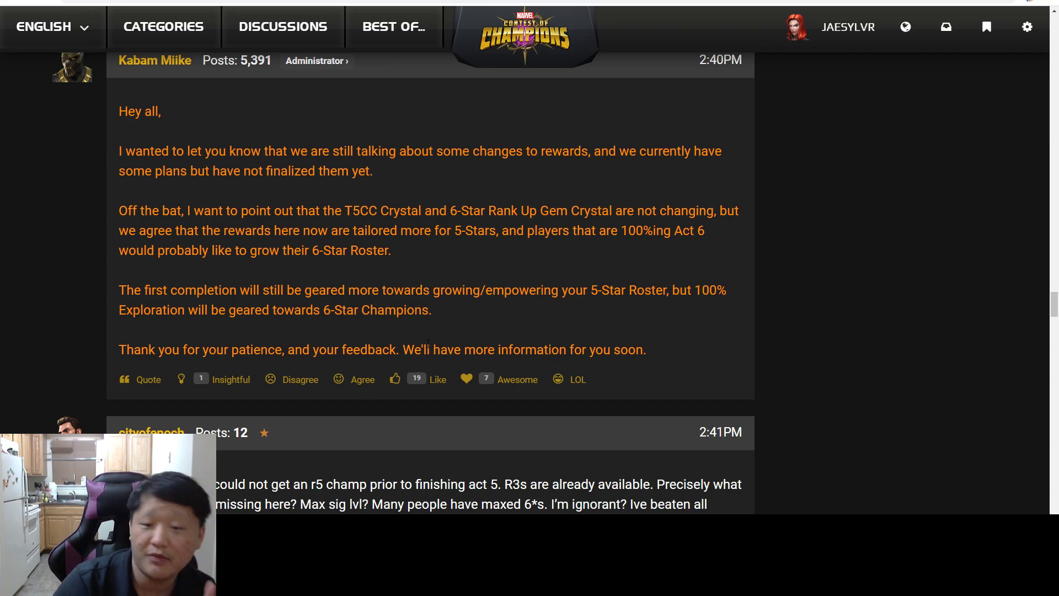
scroll(461, 339, "down", 15)
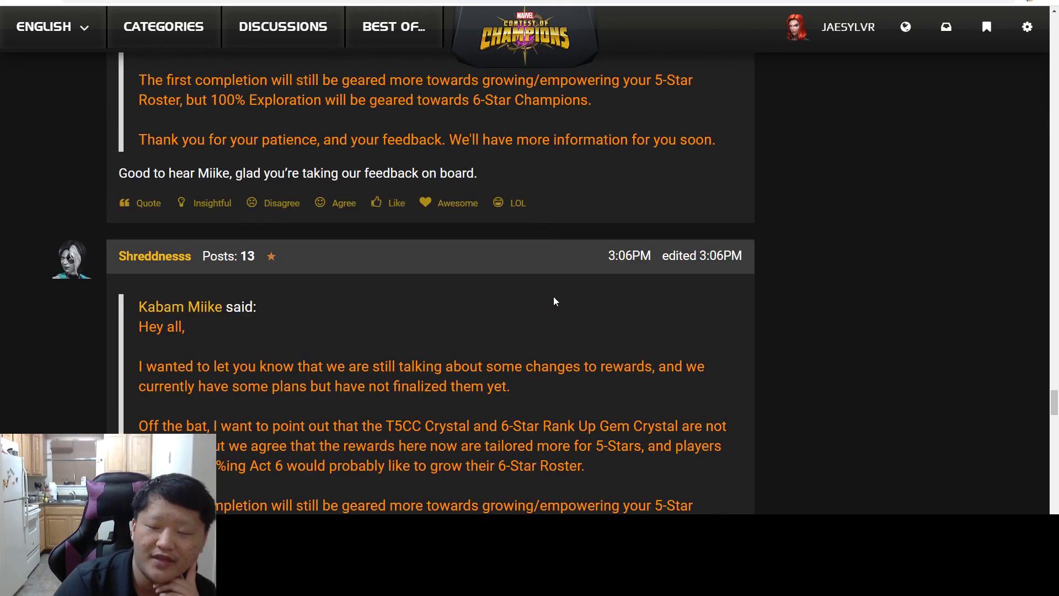
scroll(558, 294, "down", 10)
scroll(540, 283, "up", 5)
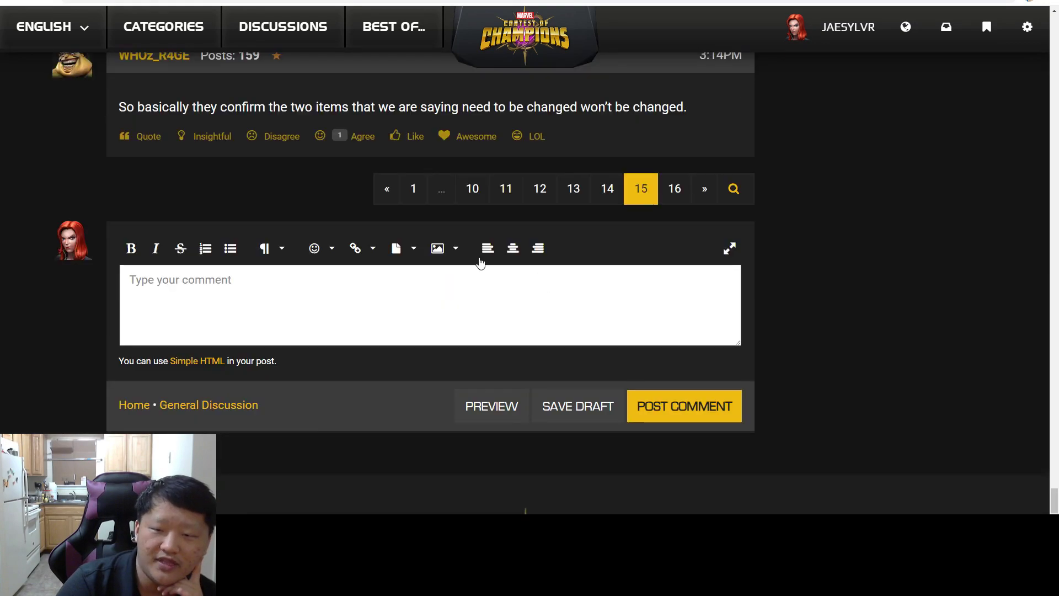
left_click(403, 196)
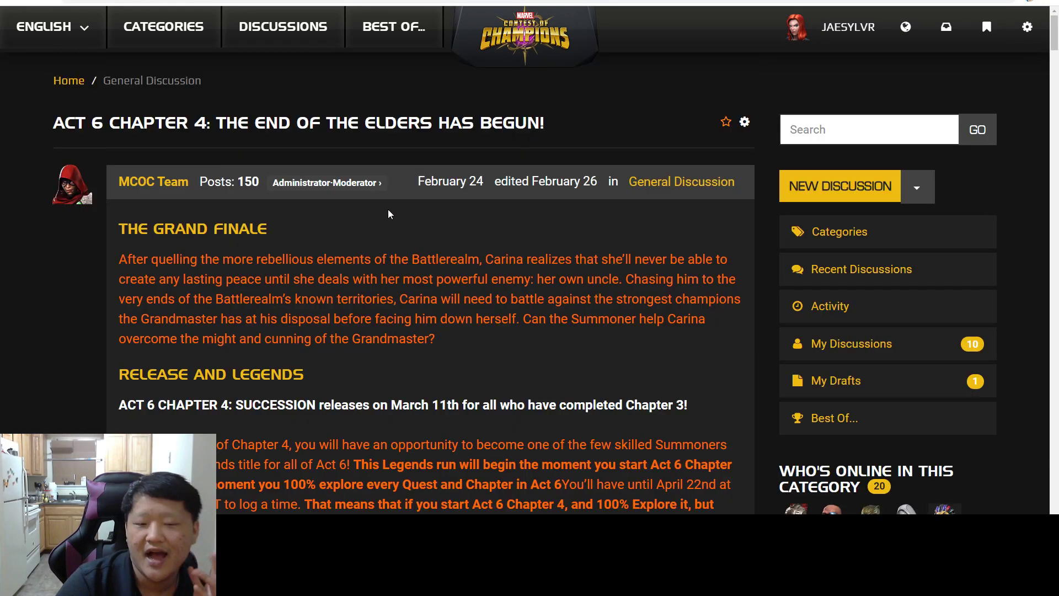
scroll(383, 224, "down", 10)
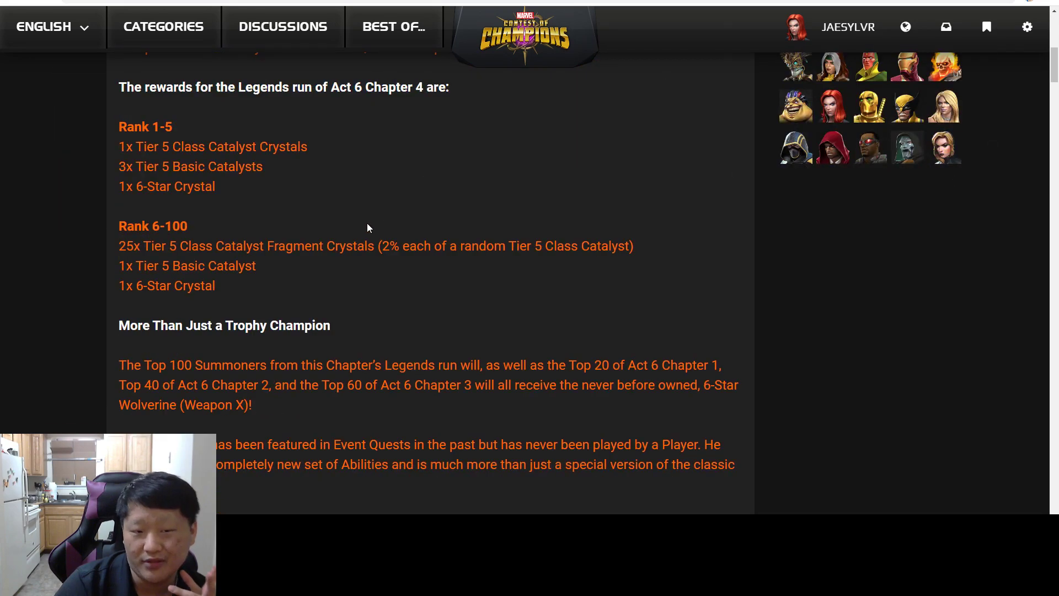
scroll(367, 223, "down", 3)
scroll(360, 223, "down", 15)
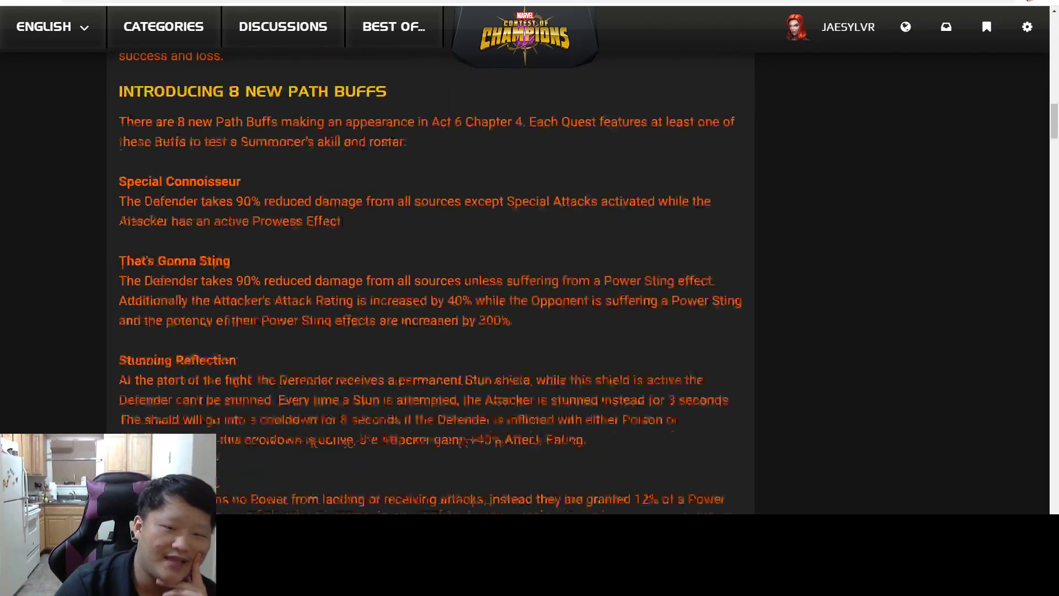
scroll(336, 228, "down", 12)
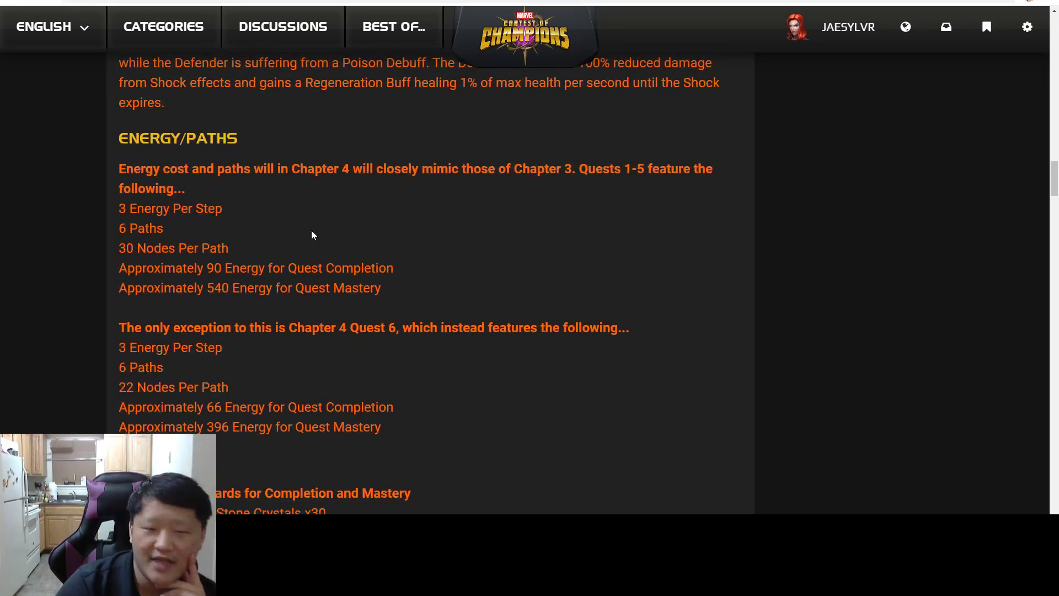
scroll(299, 238, "down", 10)
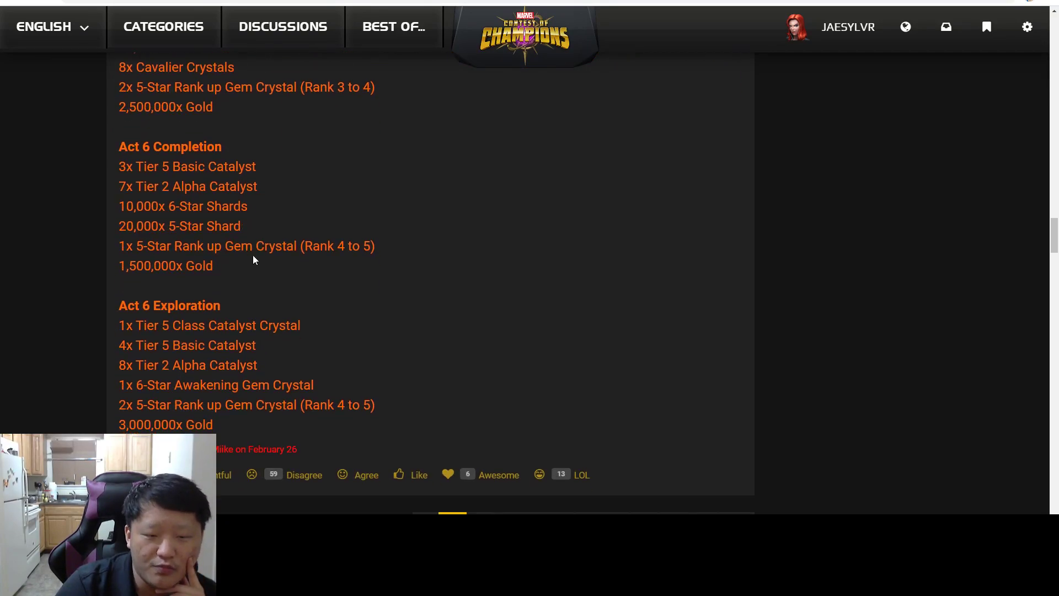
scroll(301, 238, "down", 1)
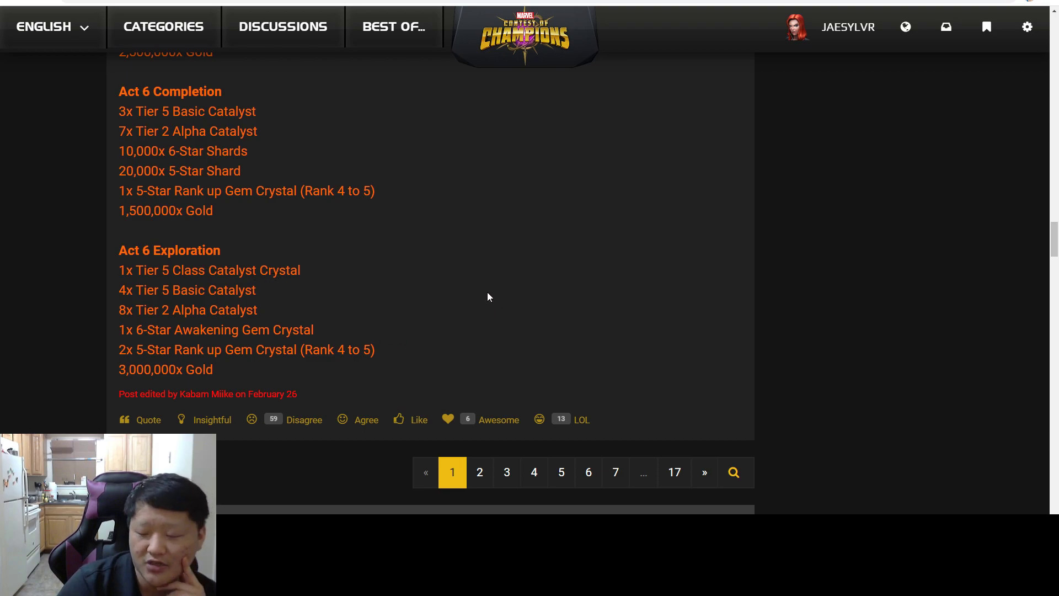
scroll(287, 339, "up", 1)
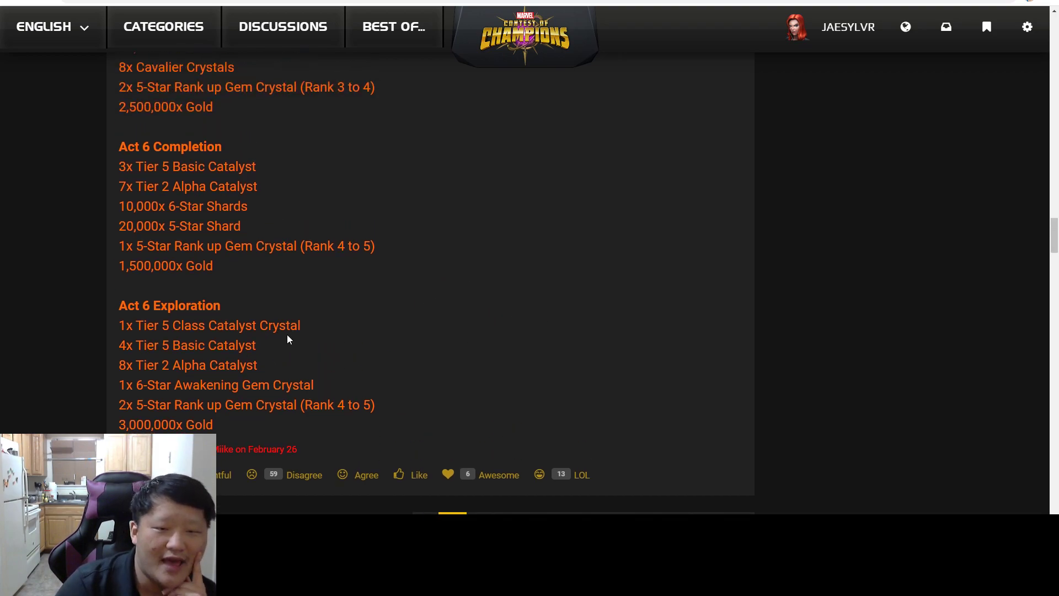
scroll(334, 411, "up", 2)
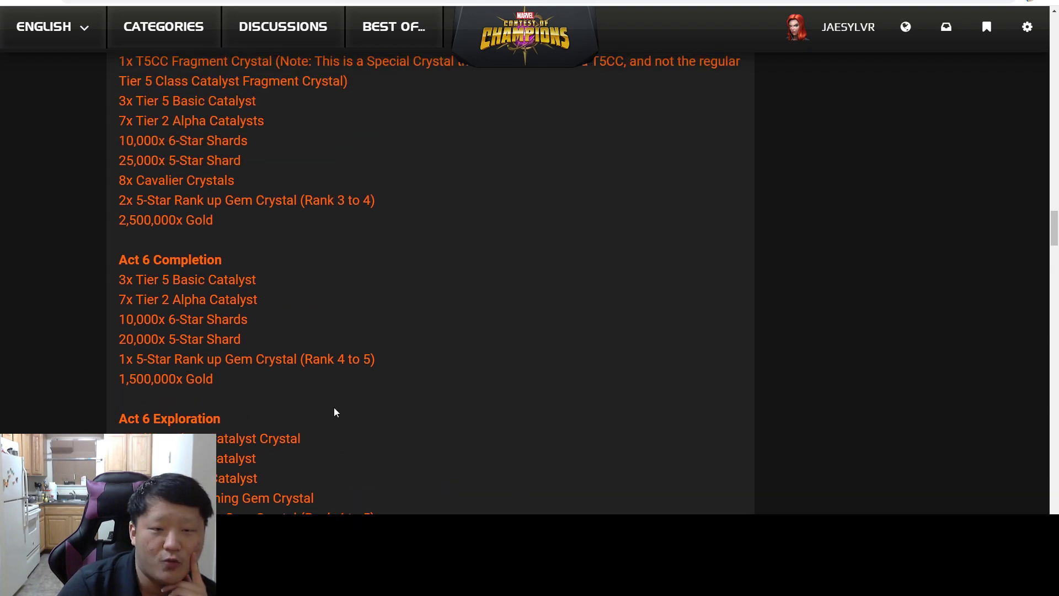
scroll(334, 411, "up", 5)
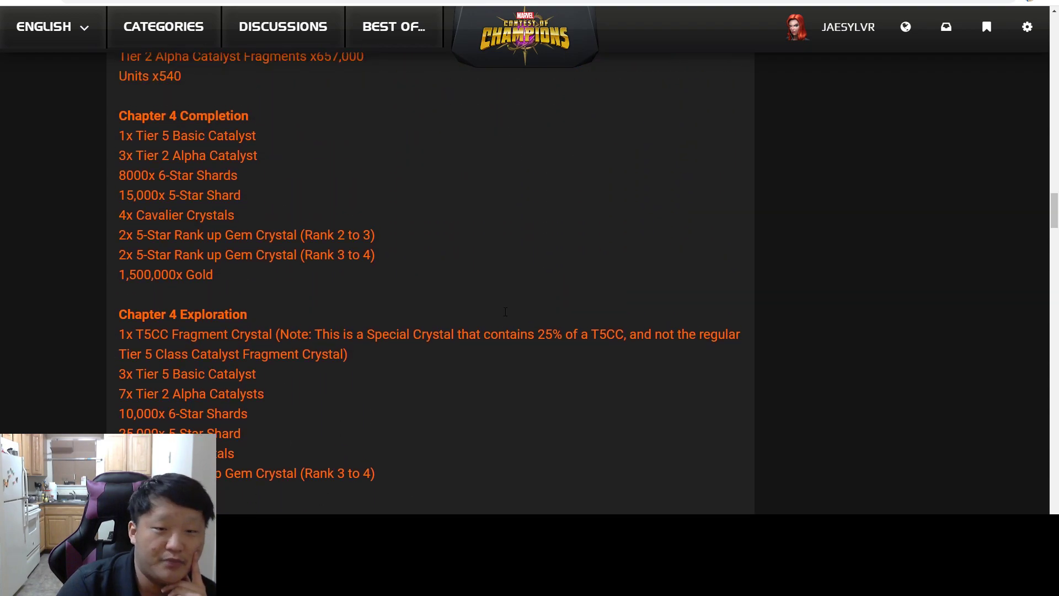
scroll(275, 358, "up", 7)
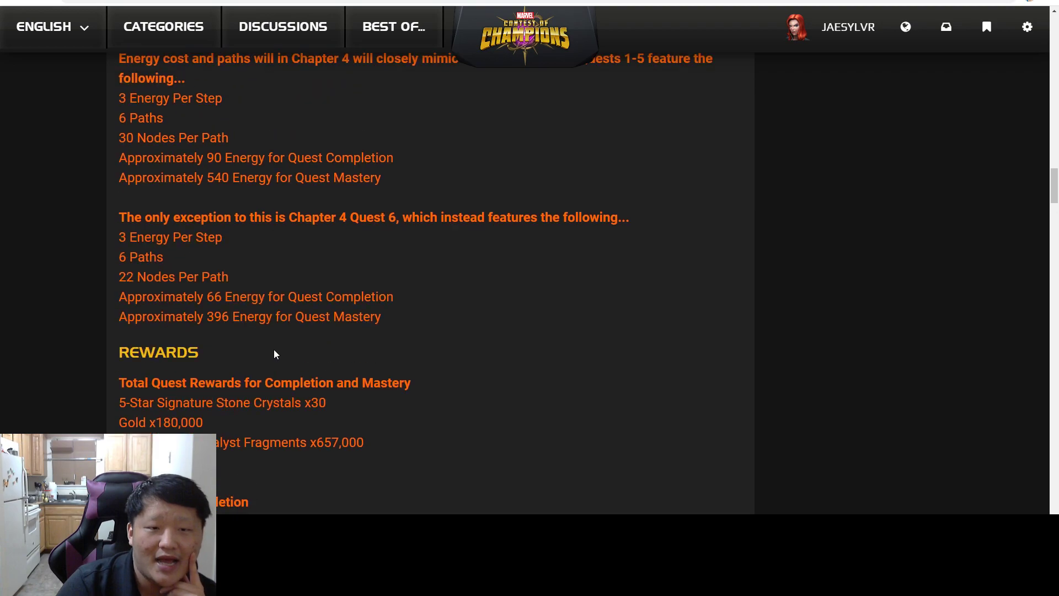
scroll(273, 349, "down", 15)
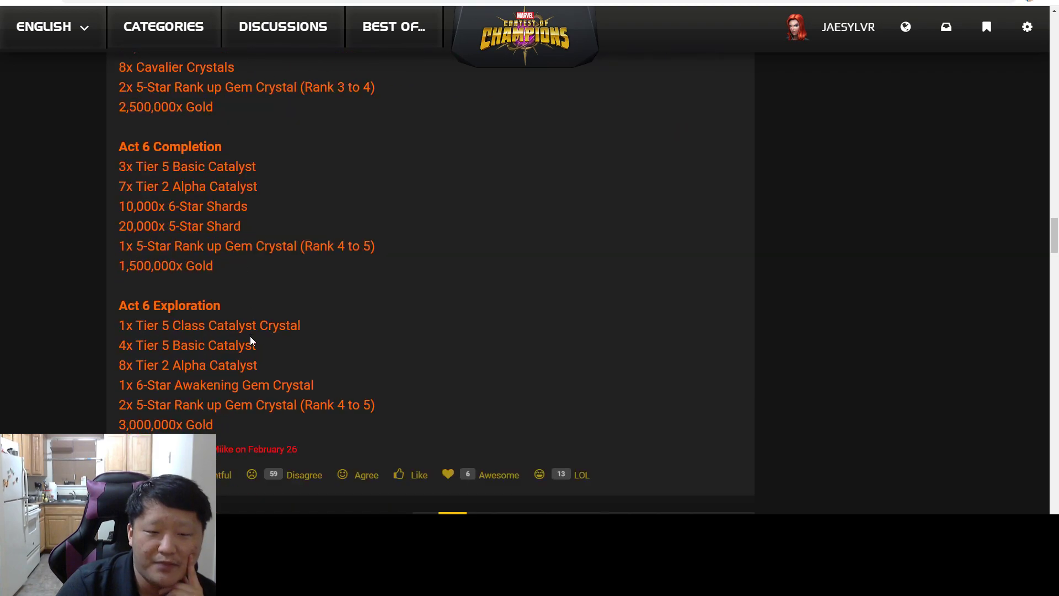
mouse_move(111, 403)
left_mouse_down()
mouse_move(135, 385)
mouse_move(118, 404)
mouse_move(118, 385)
left_mouse_up()
scroll(258, 381, "down", 1)
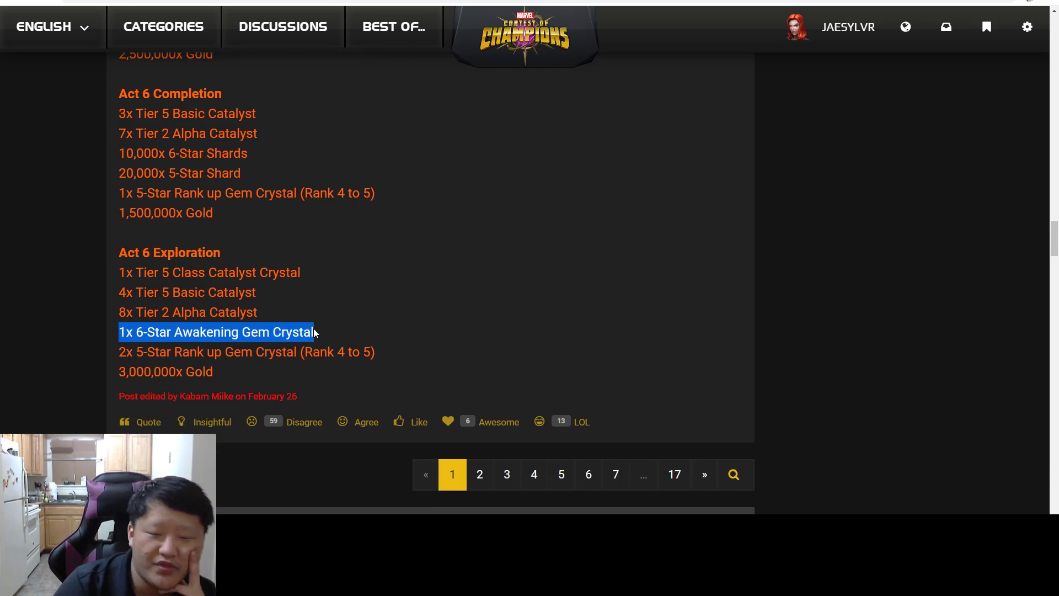
left_click(223, 299)
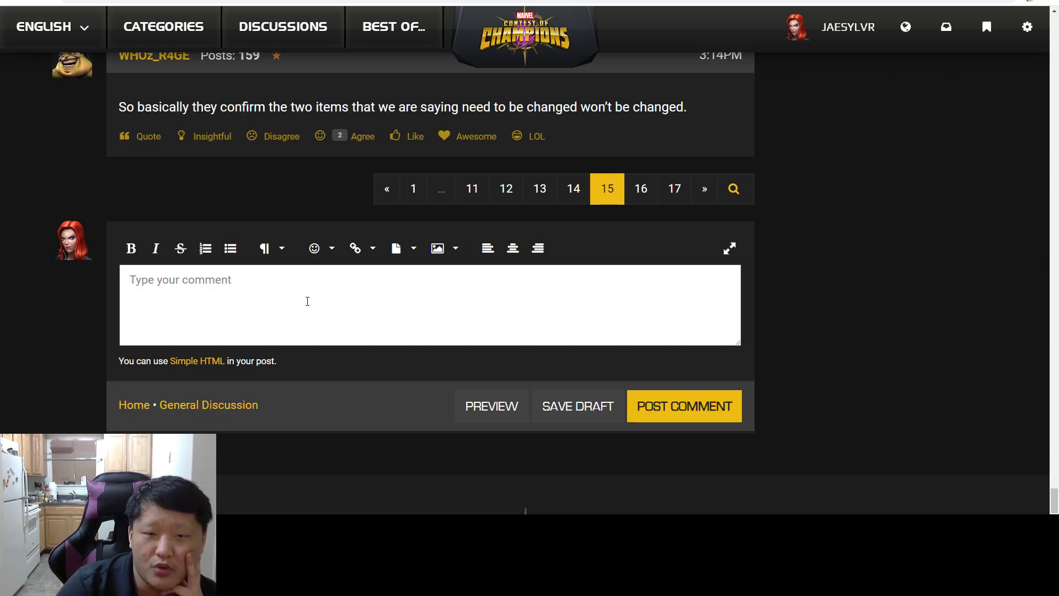
Scroll up page 15 to the 2:40PM reply and highlight its four paragraphs up to 'I wanted'
scroll(317, 307, "up", 14)
scroll(328, 309, "up", 13)
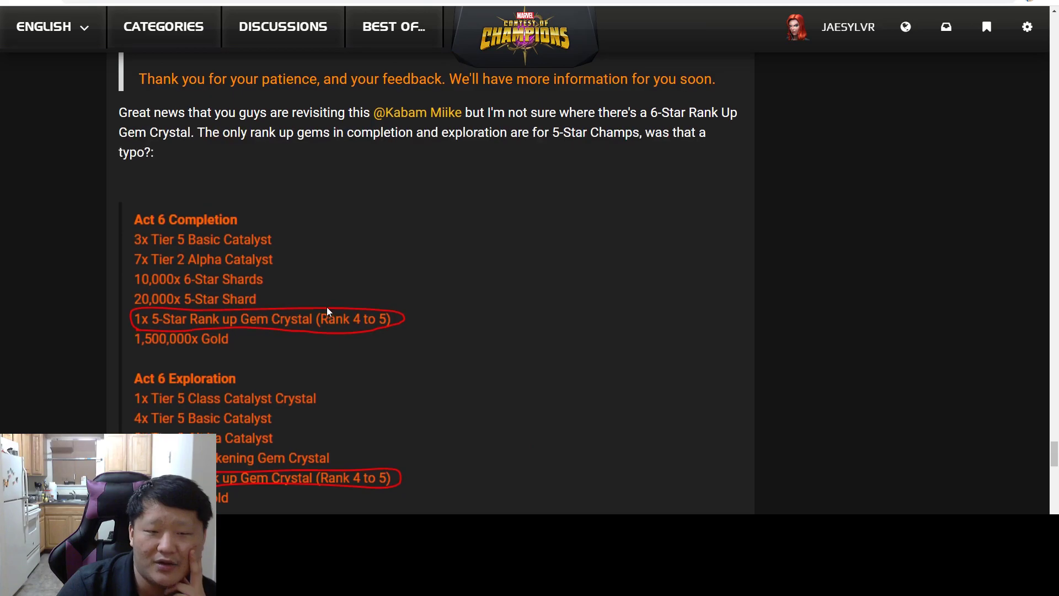
scroll(327, 307, "up", 18)
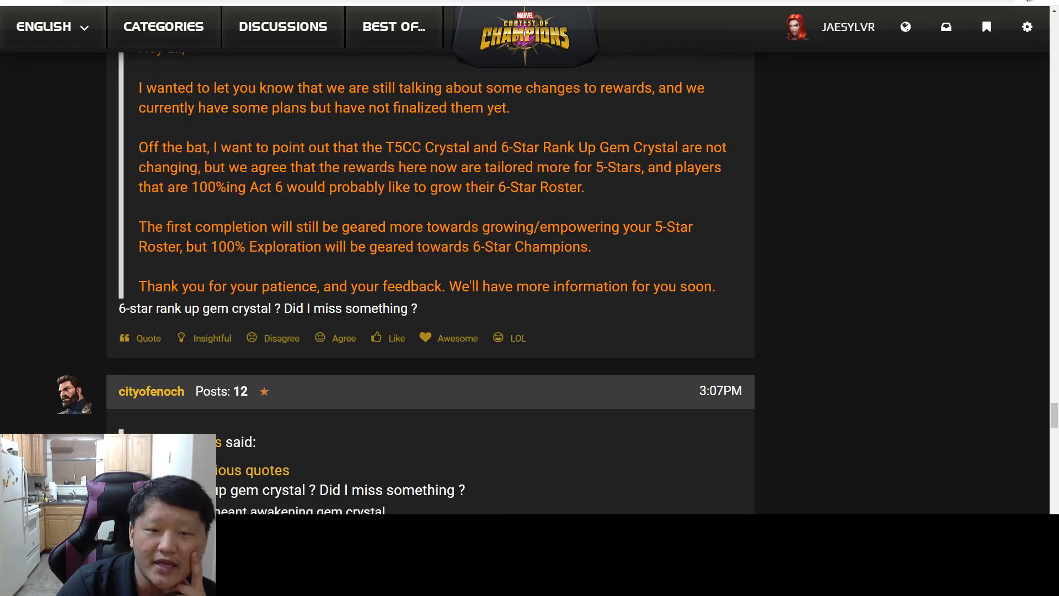
scroll(299, 362, "up", 16)
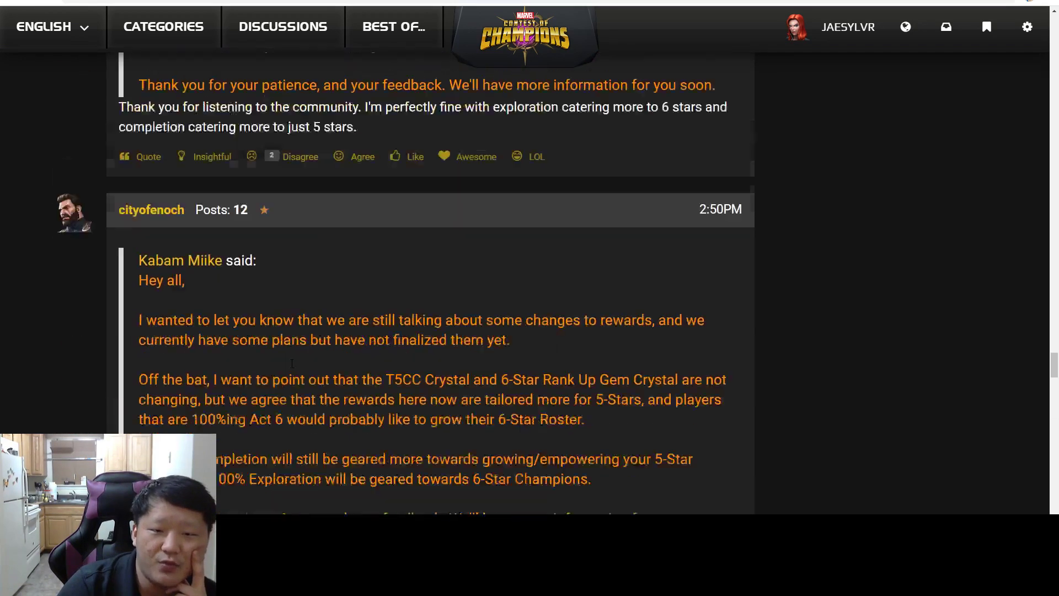
scroll(277, 345, "up", 15)
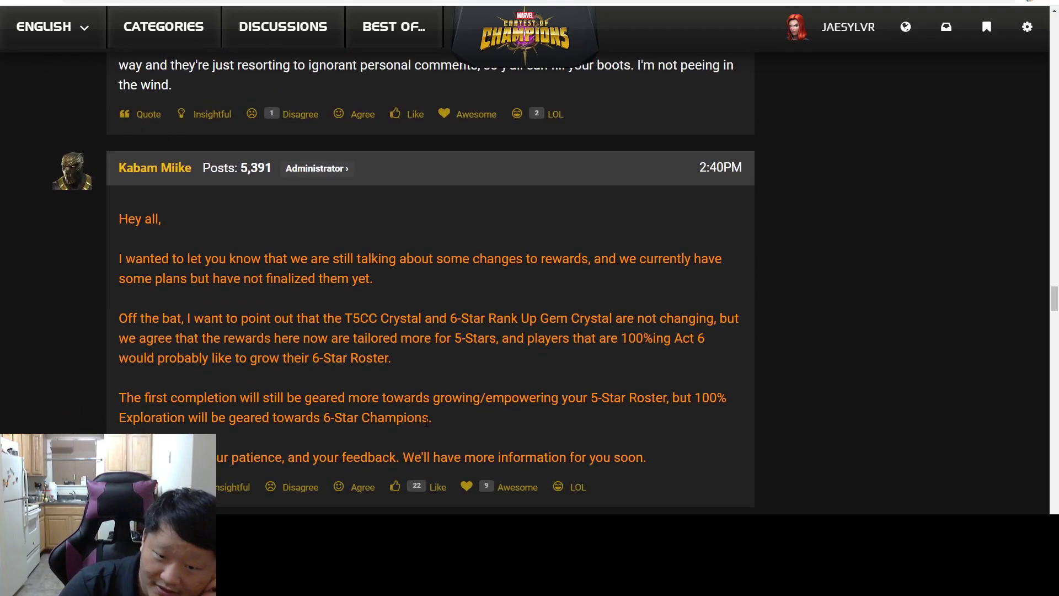
scroll(427, 405, "down", 1)
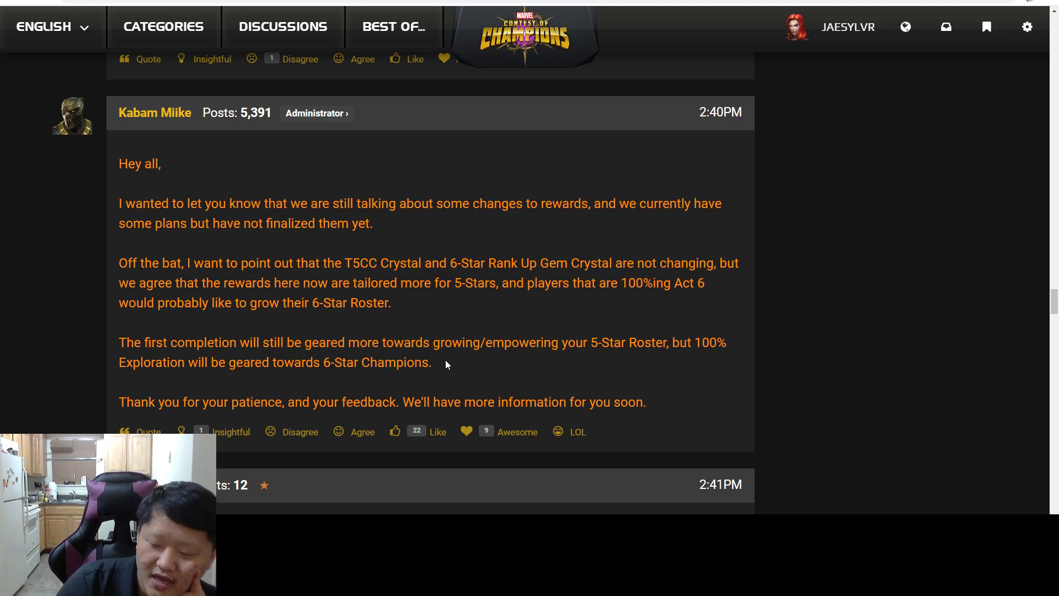
left_click_drag(642, 408, 213, 217)
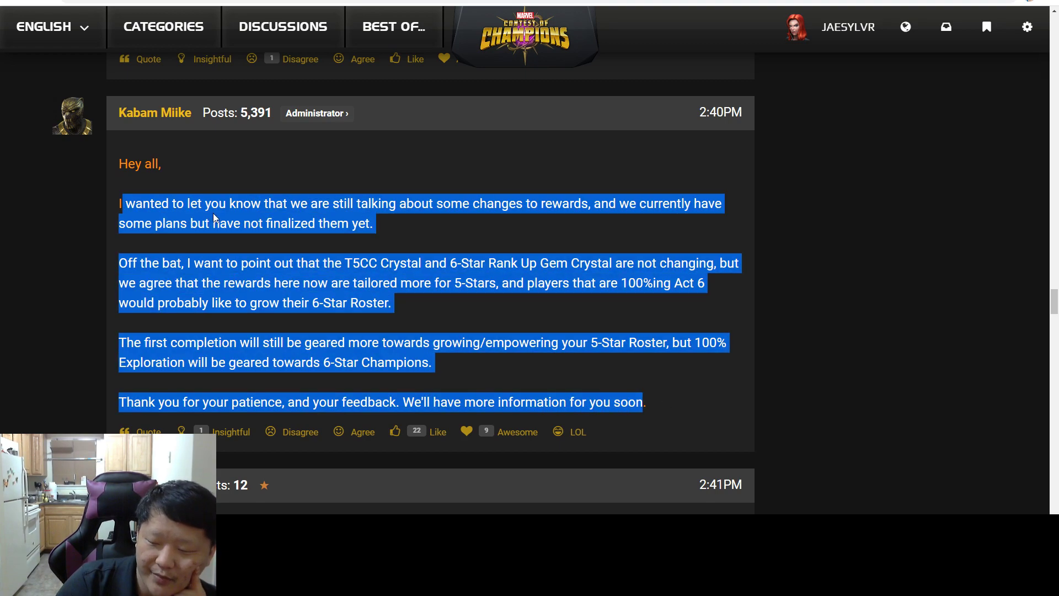
scroll(213, 215, "down", 3)
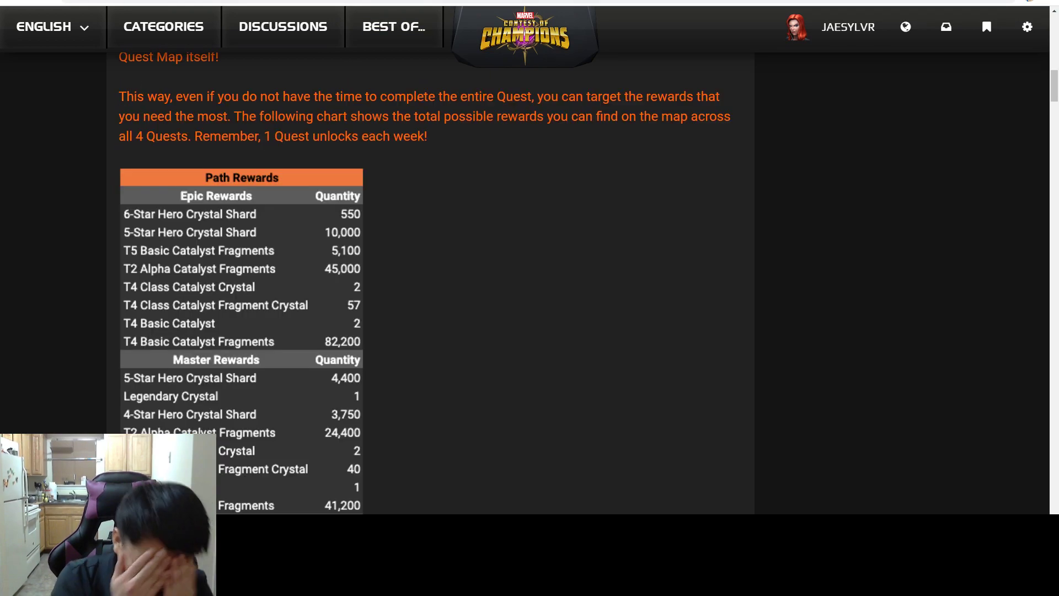
Jump to the top of the Mole Man Expeditions post and read down to 'Get ready to lead your Expedition'
key("Home")
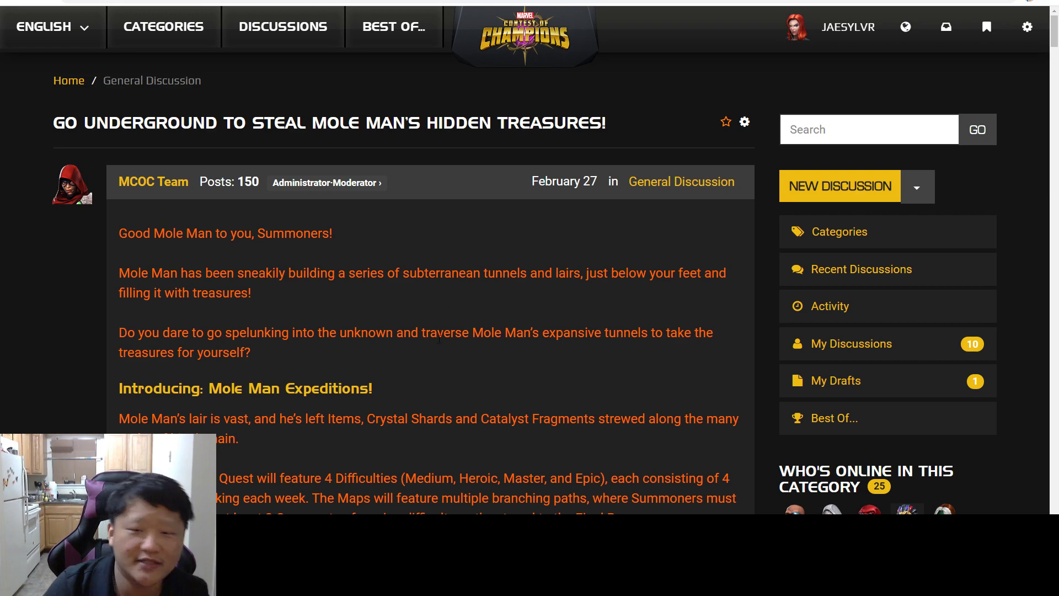
scroll(432, 280, "down", 1)
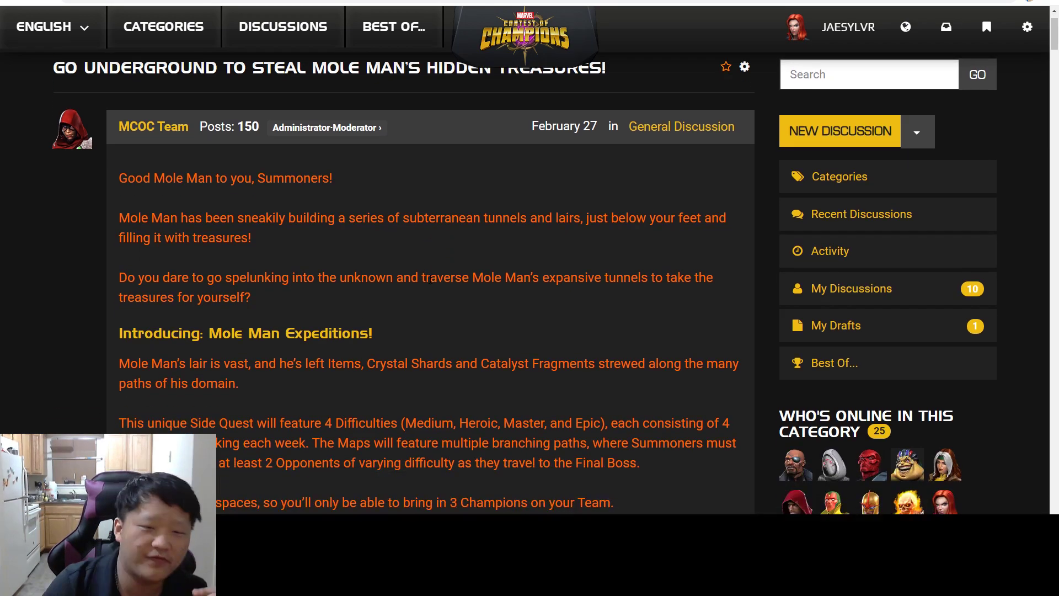
scroll(428, 280, "down", 1)
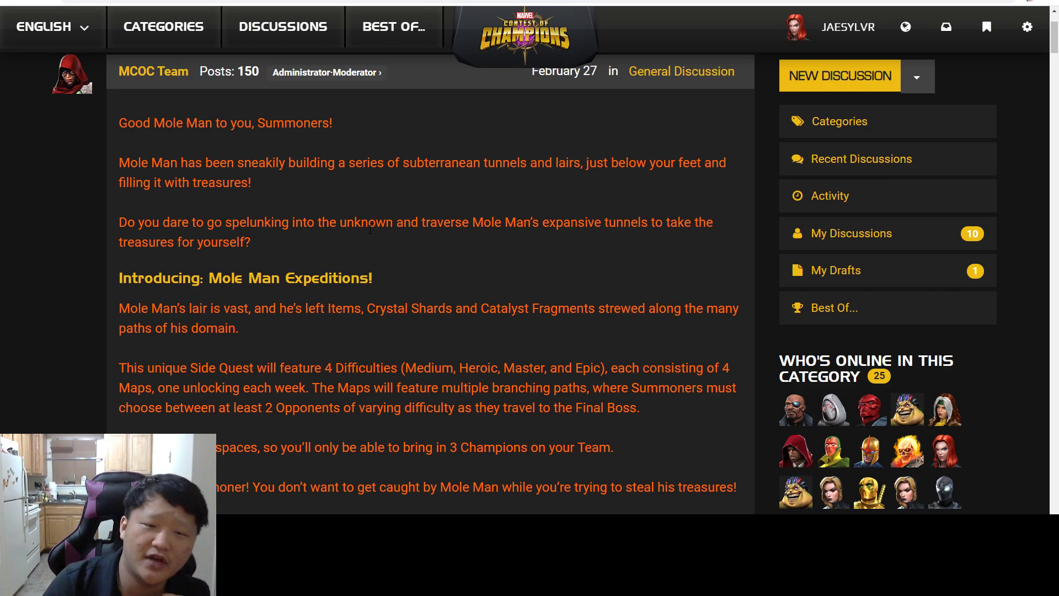
scroll(370, 228, "down", 1)
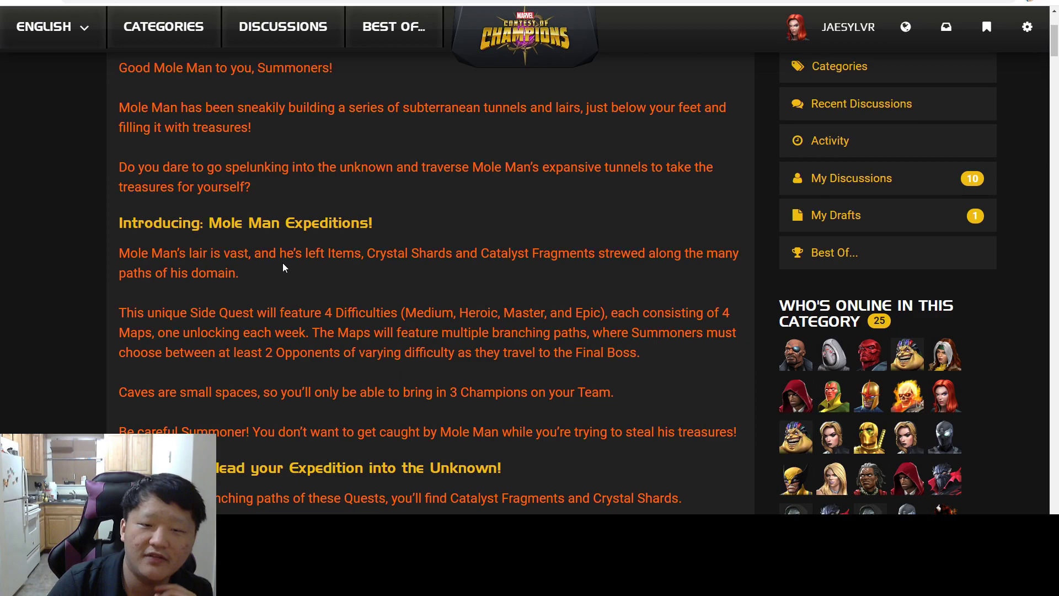
scroll(283, 267, "down", 1)
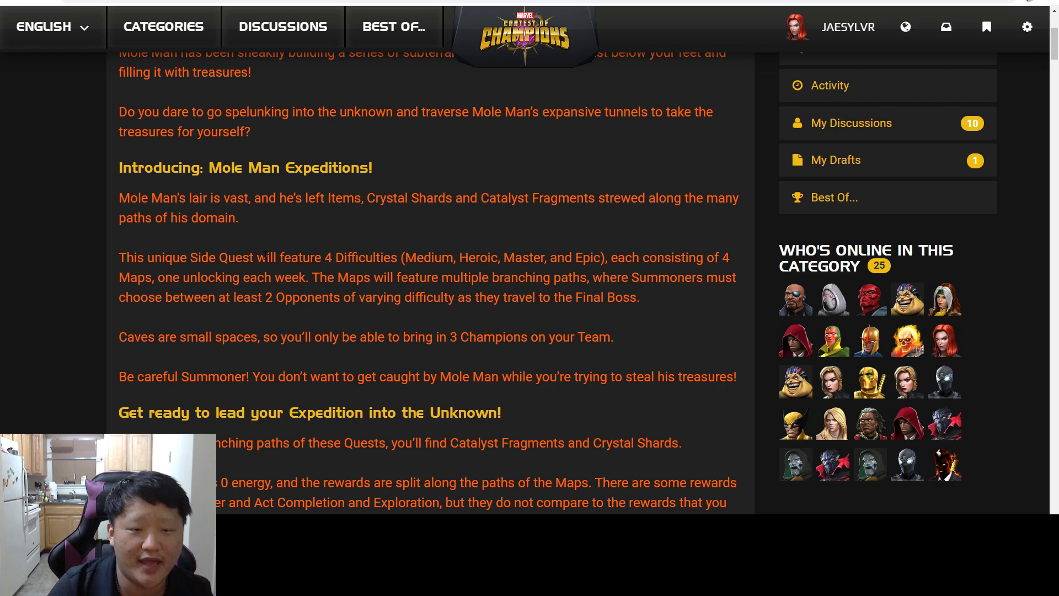
Highlight the sentences about rewards split along Maps and Chapter and Act completion
scroll(265, 261, "down", 1)
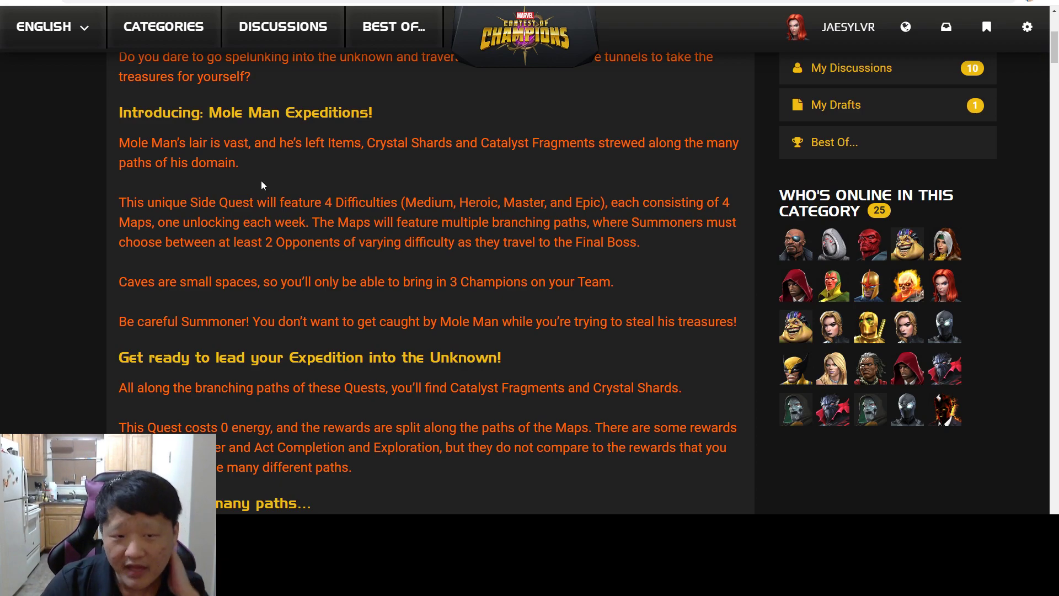
scroll(263, 182, "down", 2)
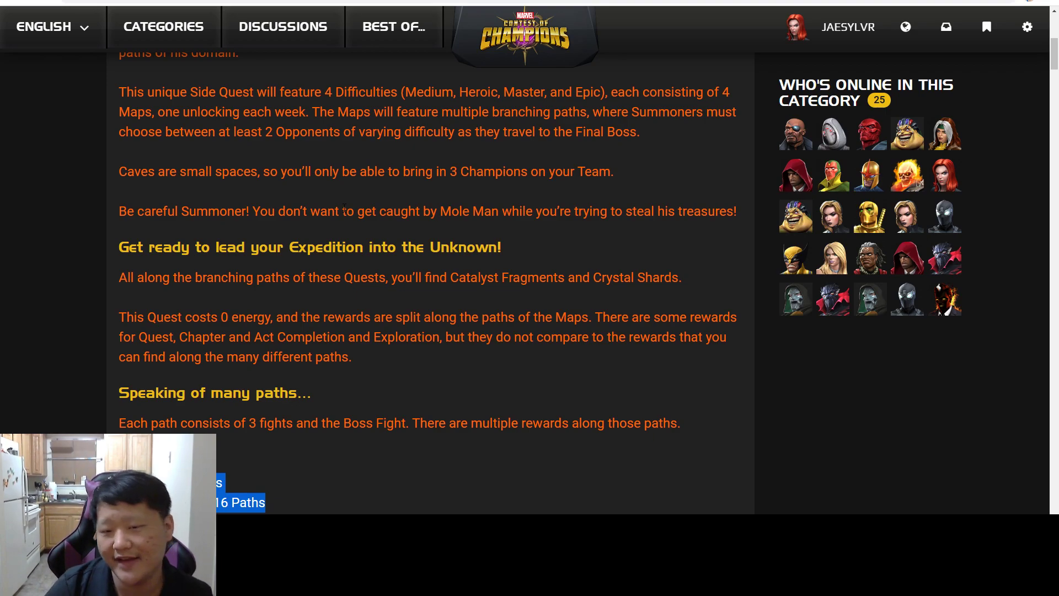
scroll(538, 217, "down", 2)
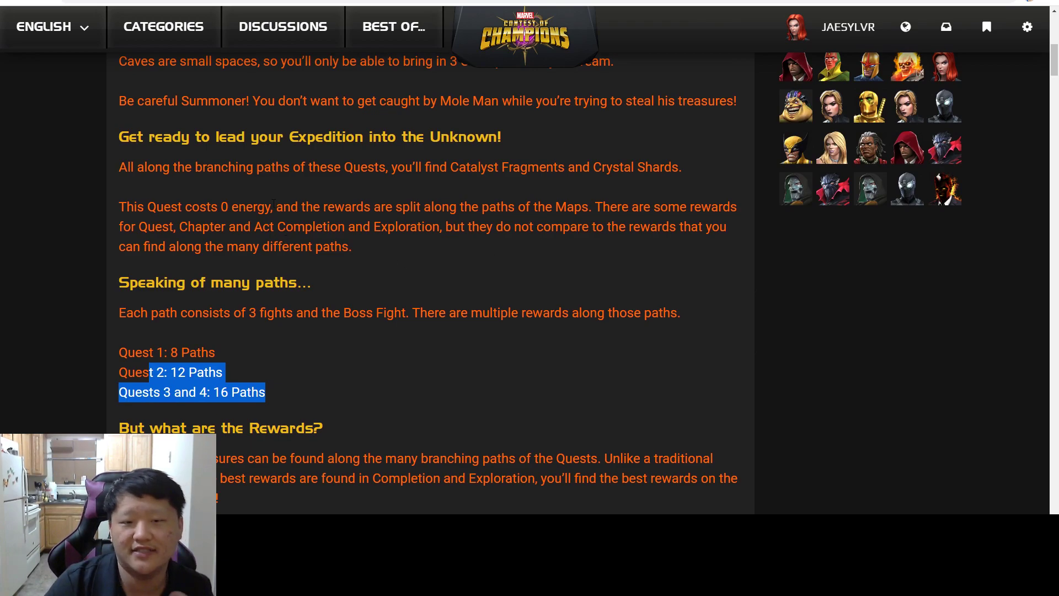
left_click(282, 202)
left_click_drag(356, 208, 592, 207)
left_click(601, 213)
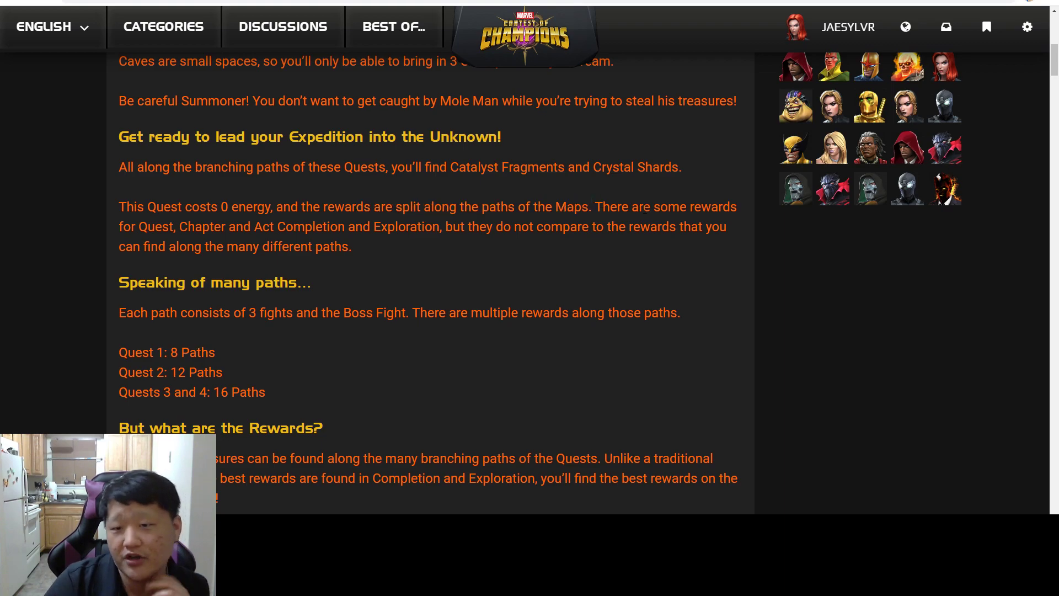
left_click_drag(180, 232, 263, 227)
left_click(416, 240)
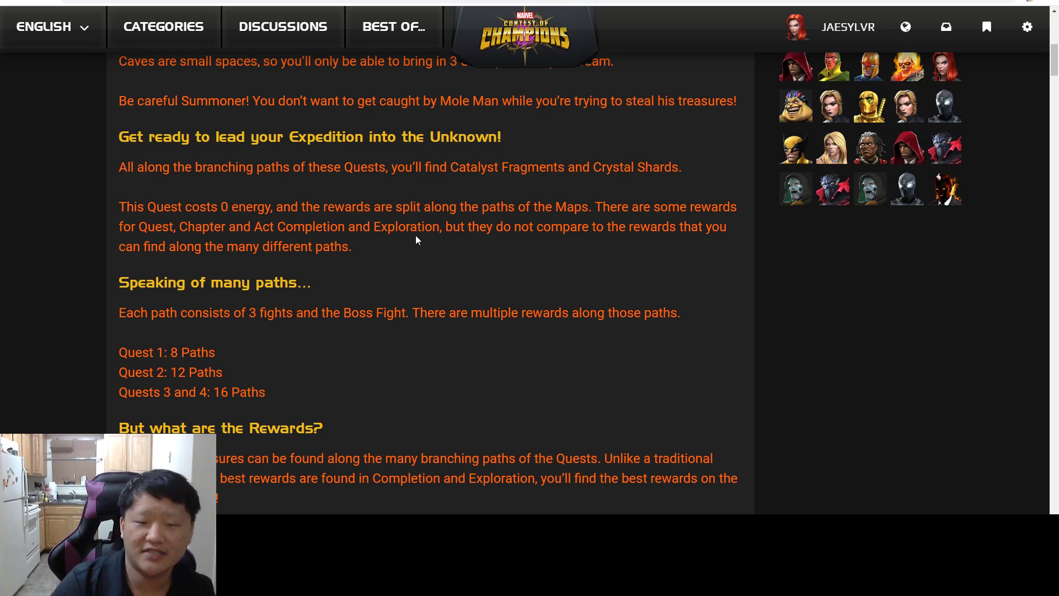
Highlight the Quest path counts (8, 12, 16 paths), then move on toward the Rewards heading
scroll(422, 262, "down", 1)
scroll(425, 267, "down", 1)
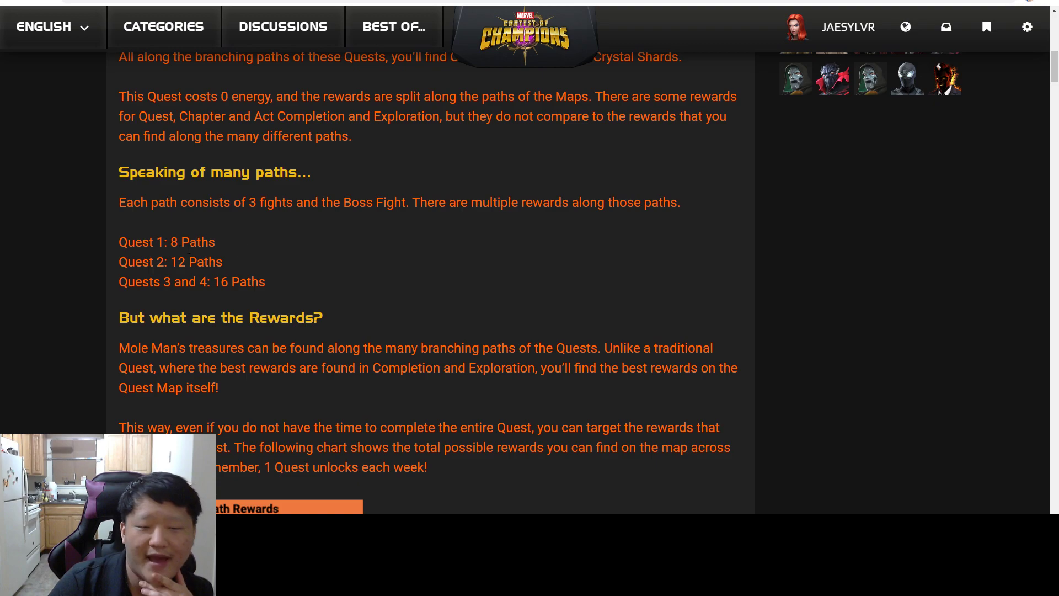
left_click_drag(128, 243, 135, 242)
left_click(234, 251)
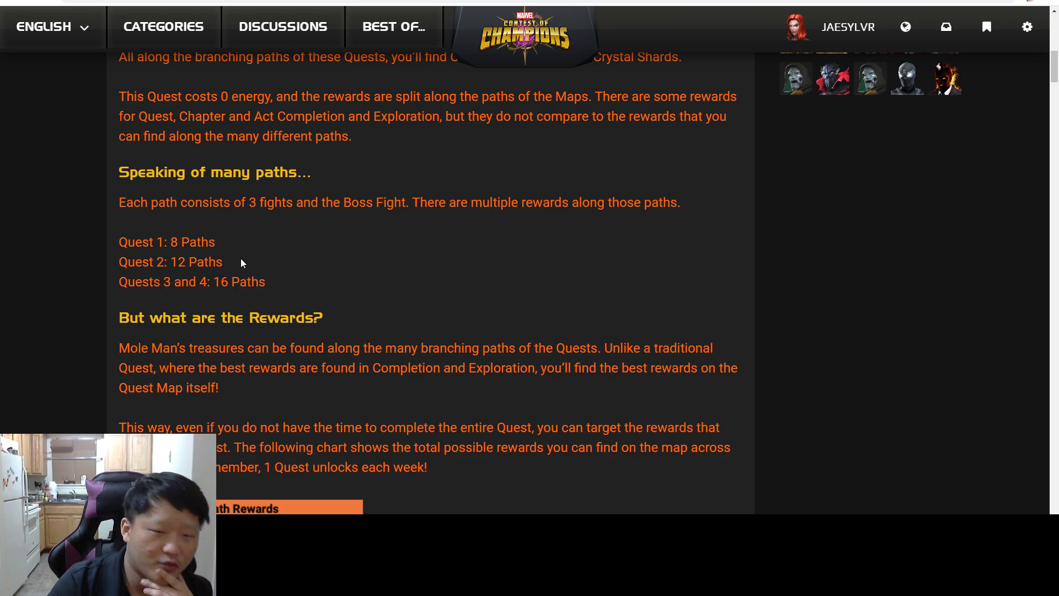
left_click_drag(242, 263, 149, 243)
left_click(293, 288)
left_click_drag(293, 288, 119, 286)
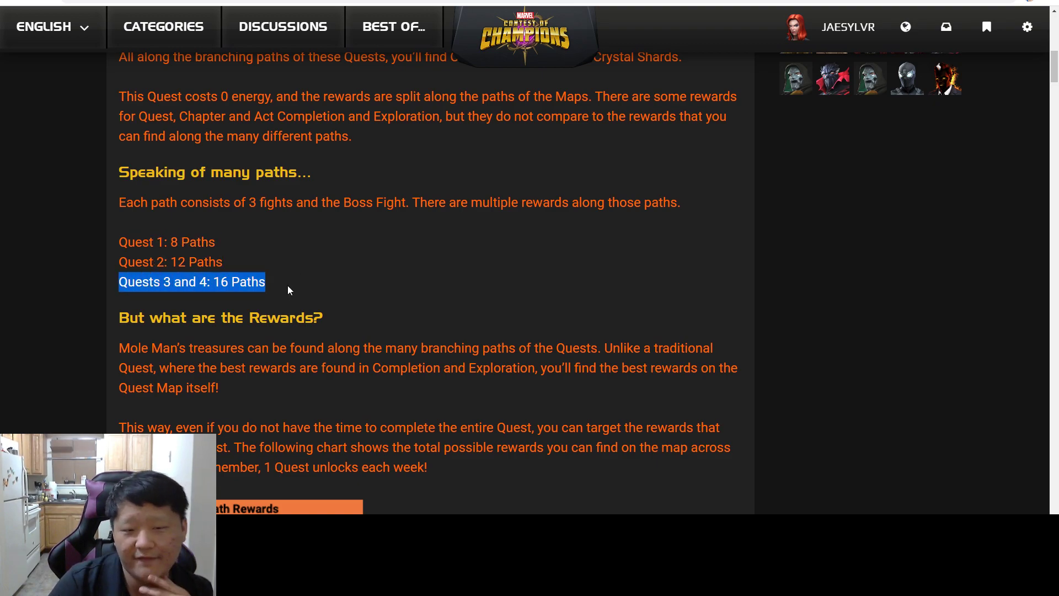
scroll(287, 288, "down", 2)
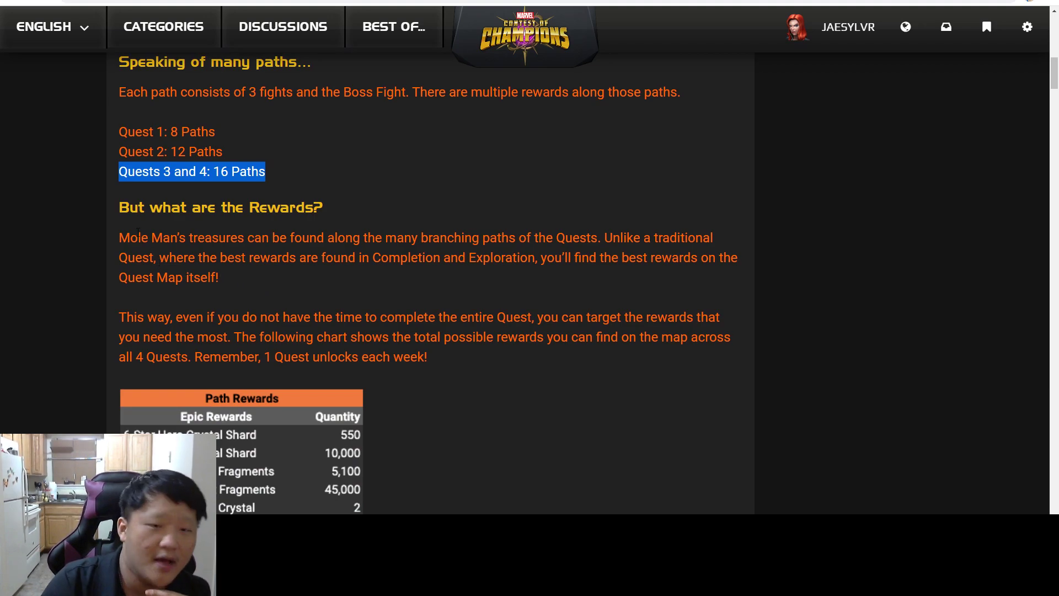
Highlight the phrases on Mole Man's treasures, Completion and Exploration rewards, and targeting needed rewards
left_click_drag(151, 237, 636, 238)
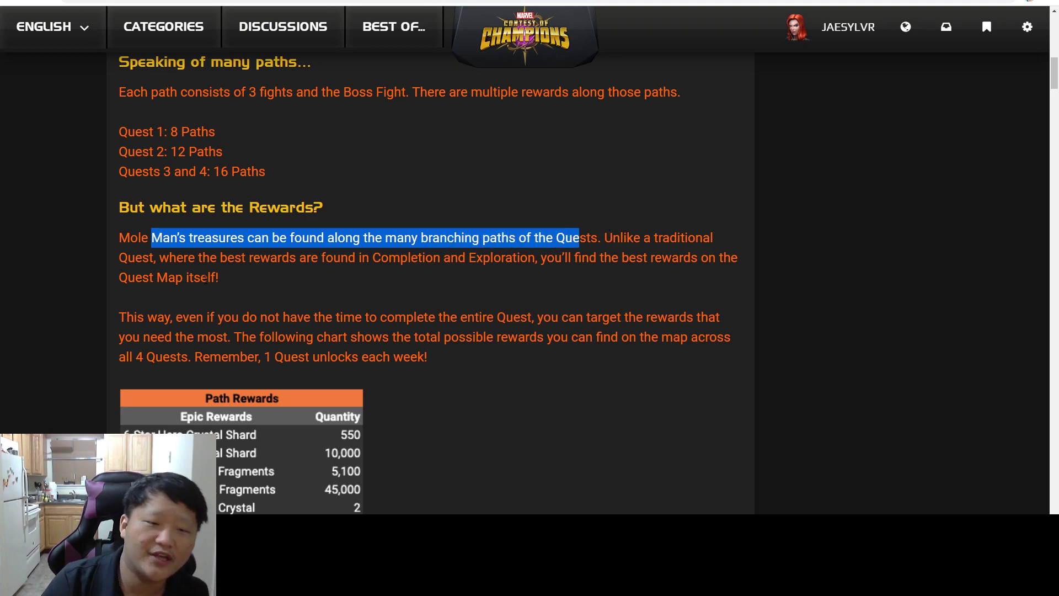
left_click_drag(261, 257, 493, 257)
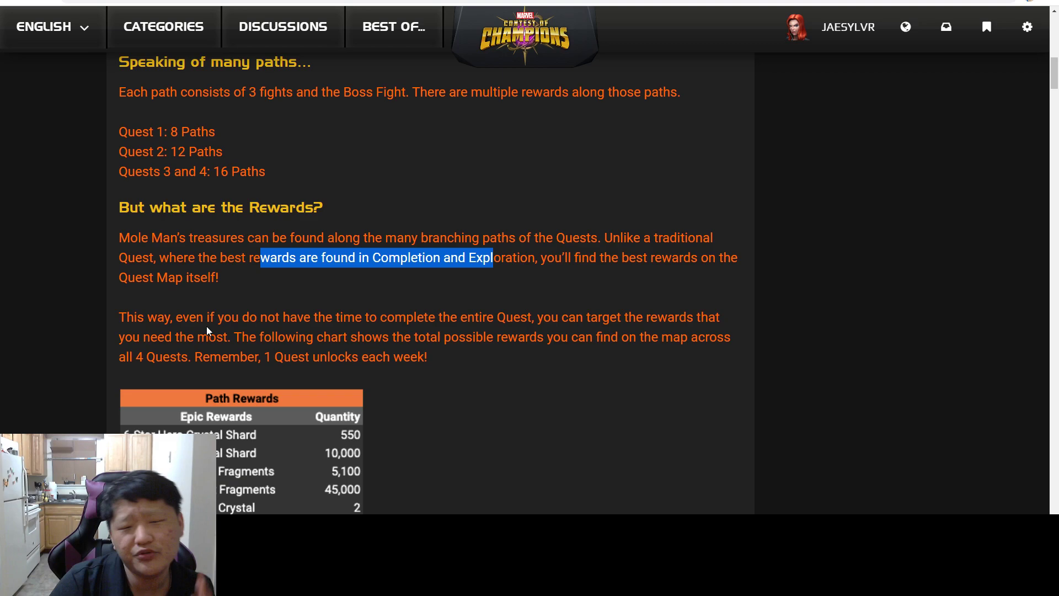
left_click_drag(264, 335, 471, 321)
left_click(238, 348)
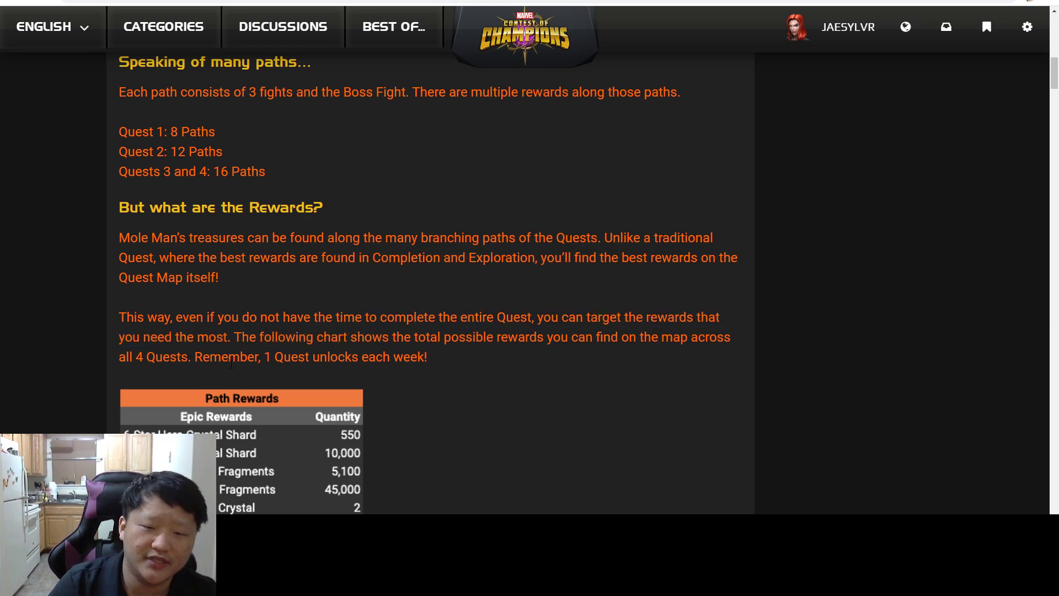
scroll(356, 344, "down", 2)
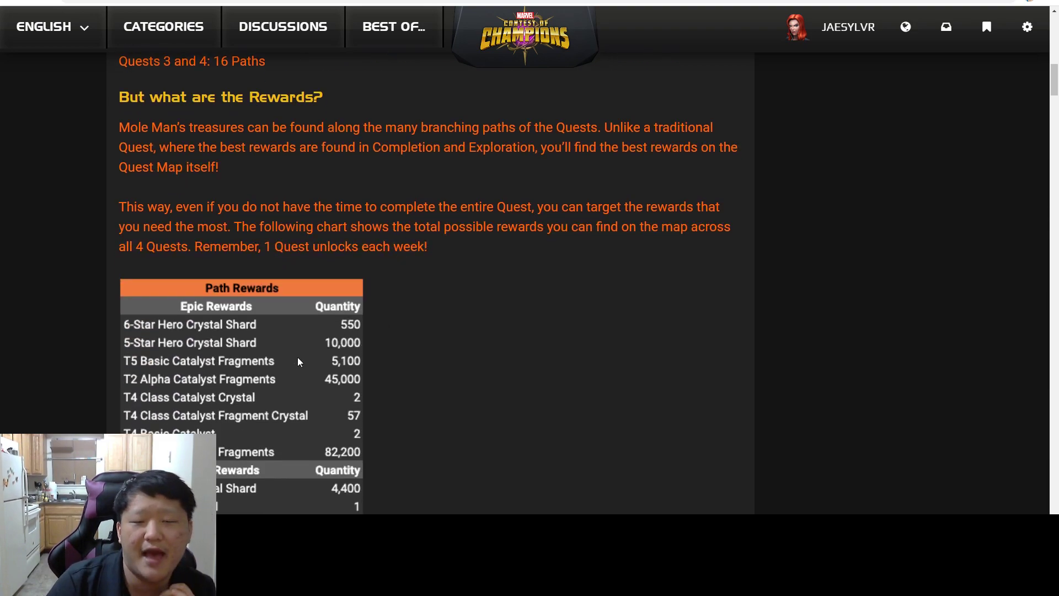
scroll(298, 362, "down", 2)
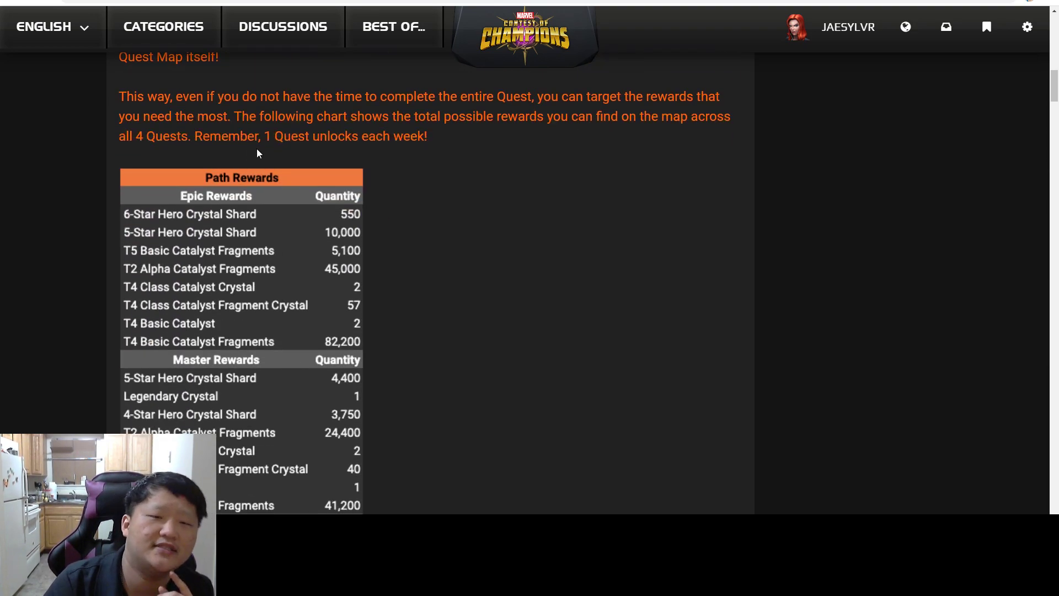
left_click_drag(202, 137, 279, 156)
scroll(424, 174, "down", 15)
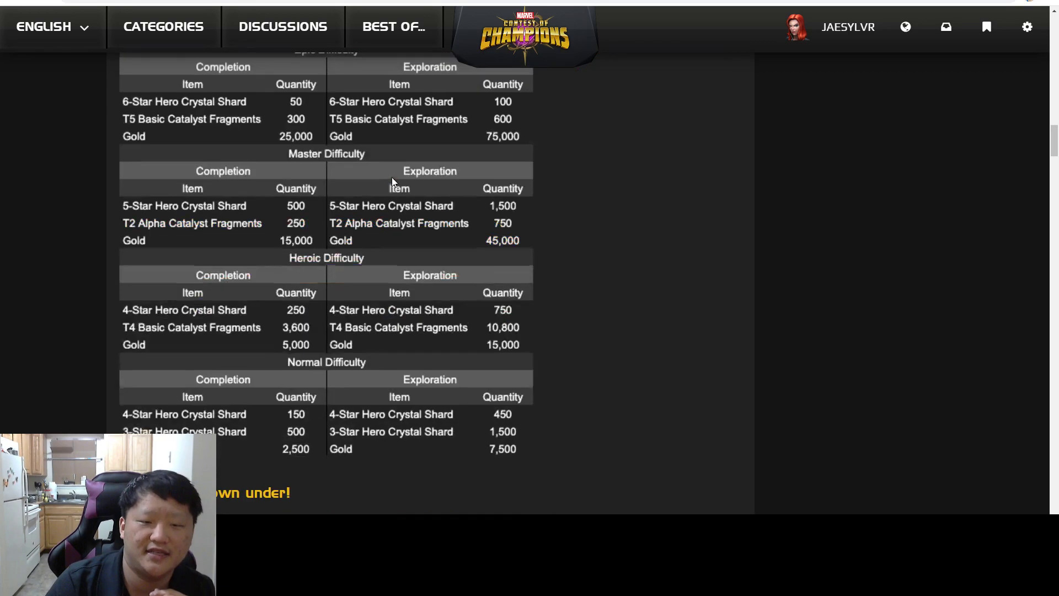
scroll(392, 184, "up", 3)
left_click_drag(120, 206, 362, 206)
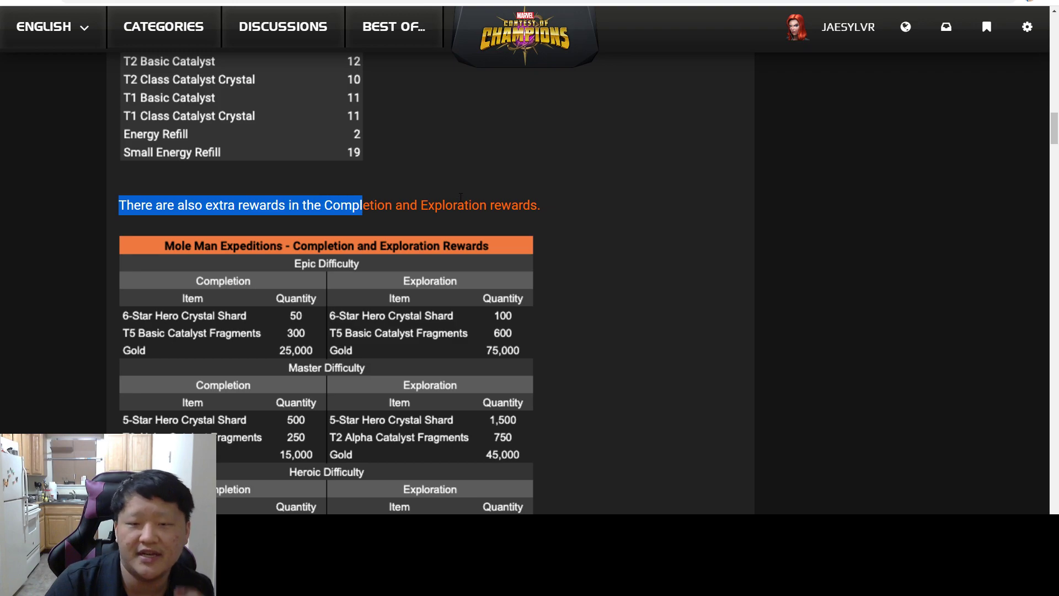
scroll(458, 190, "down", 7)
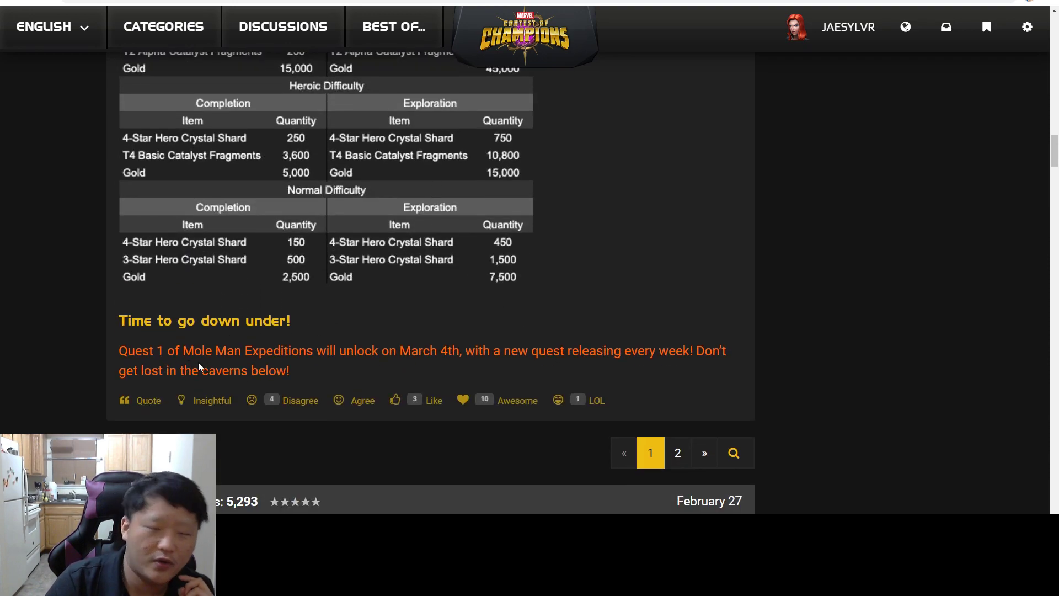
left_click_drag(203, 351, 479, 356)
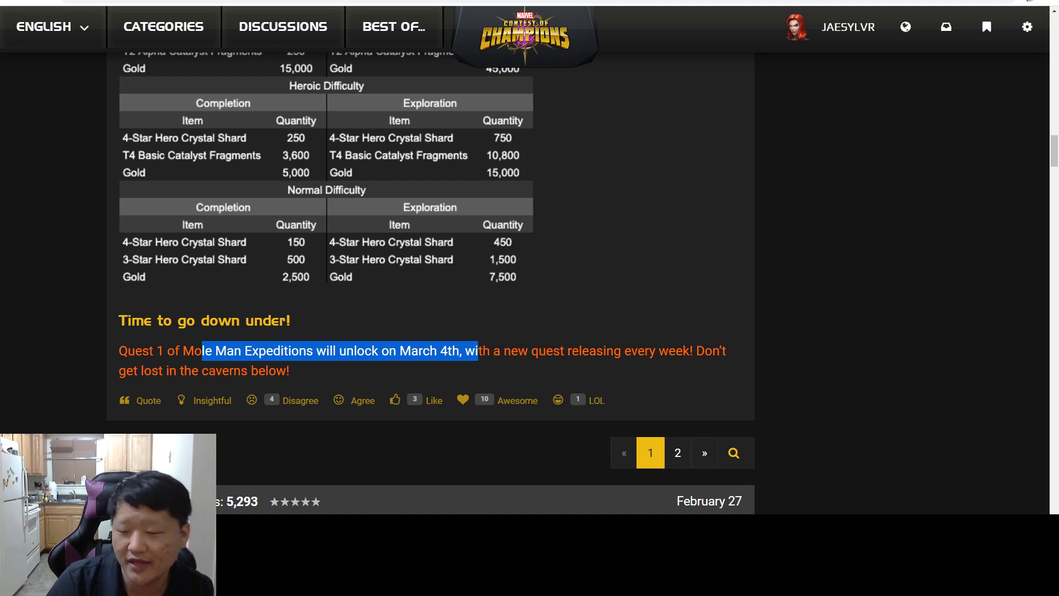
key("alt+Tab")
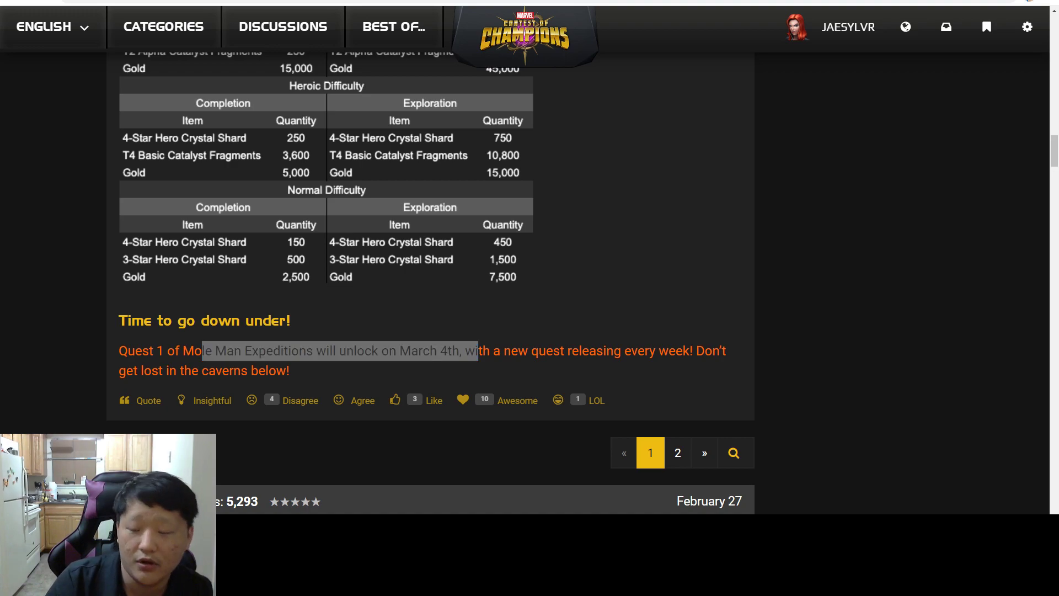
left_click(482, 335)
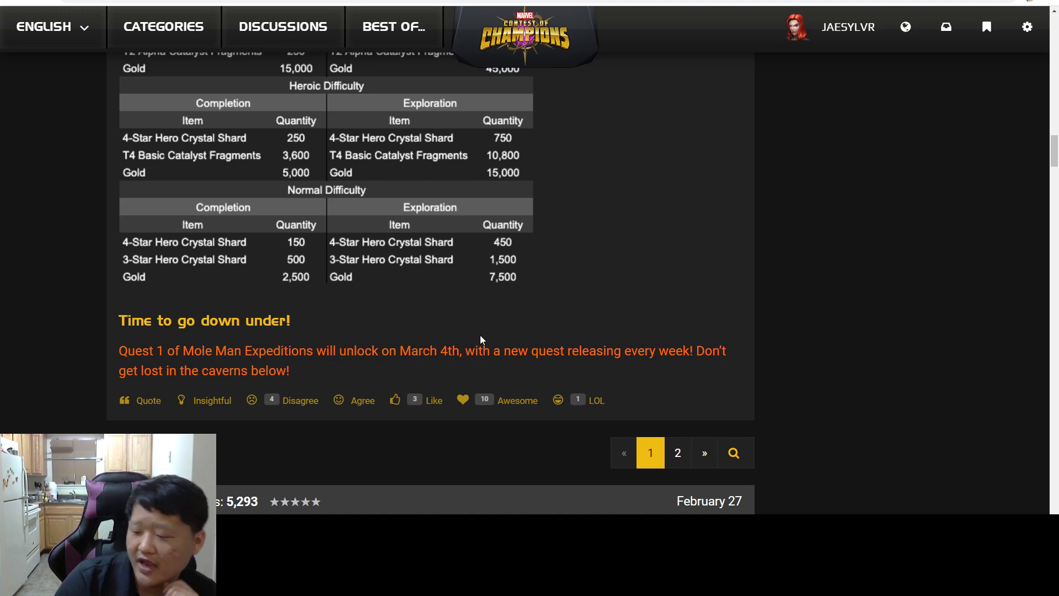
scroll(482, 339, "up", 9)
Scroll through the Completion and Exploration rewards tables, selecting and clearing a table entry
scroll(490, 321, "up", 15)
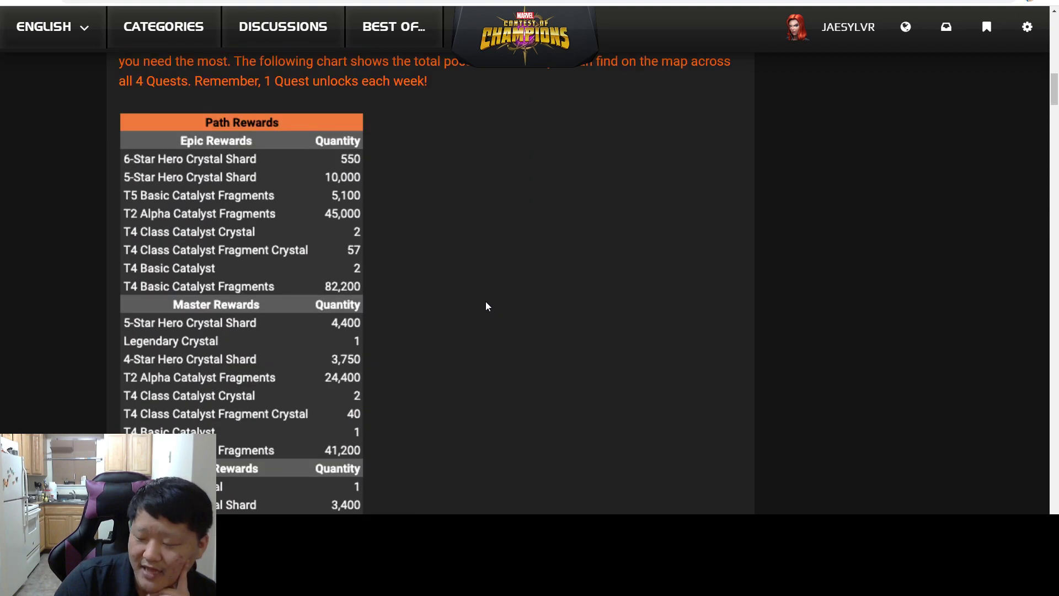
scroll(344, 364, "down", 2)
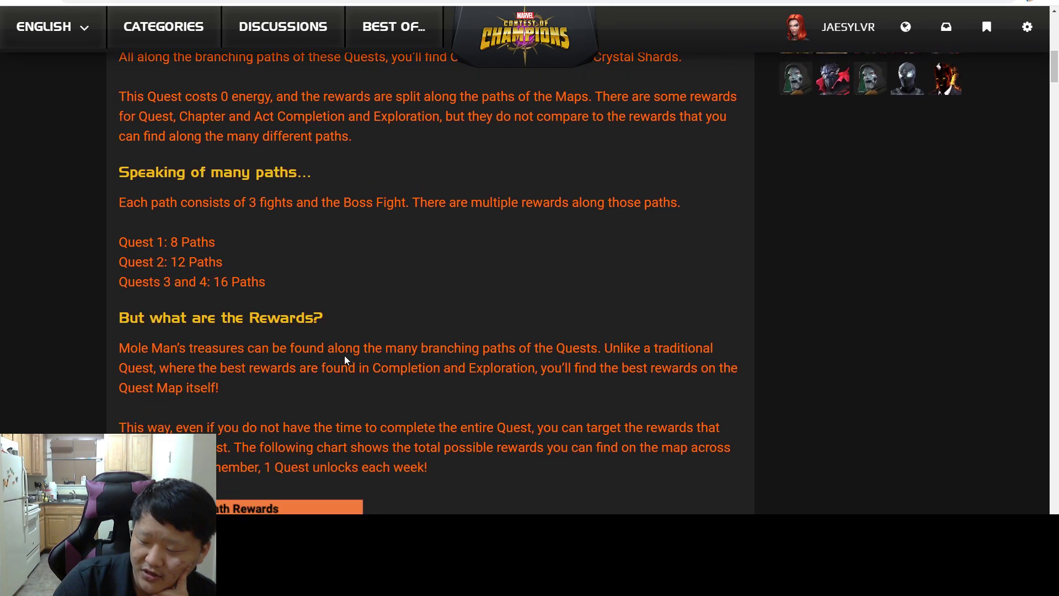
scroll(506, 402, "down", 11)
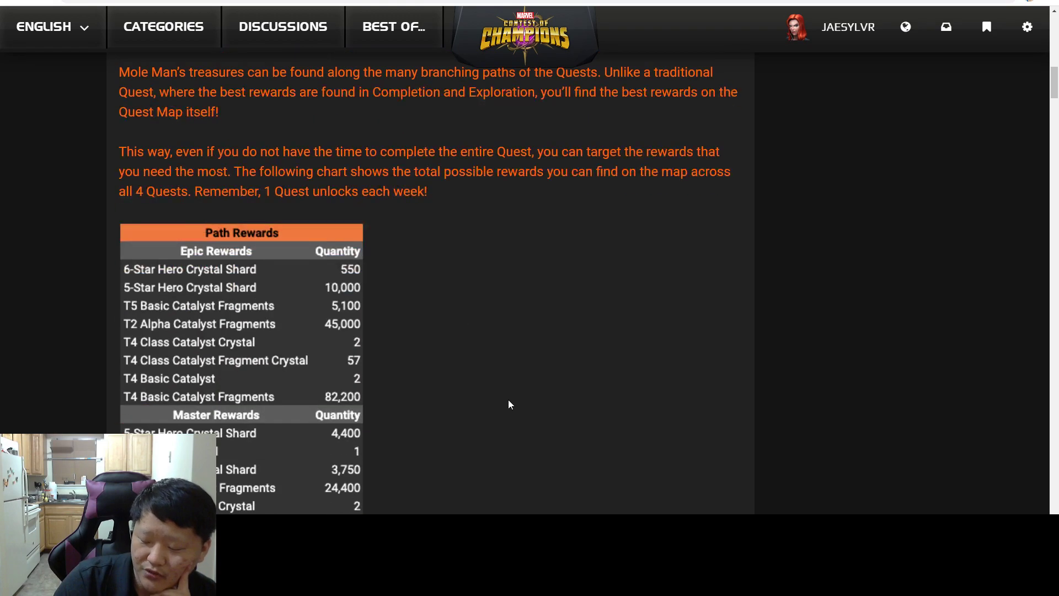
scroll(253, 324, "down", 10)
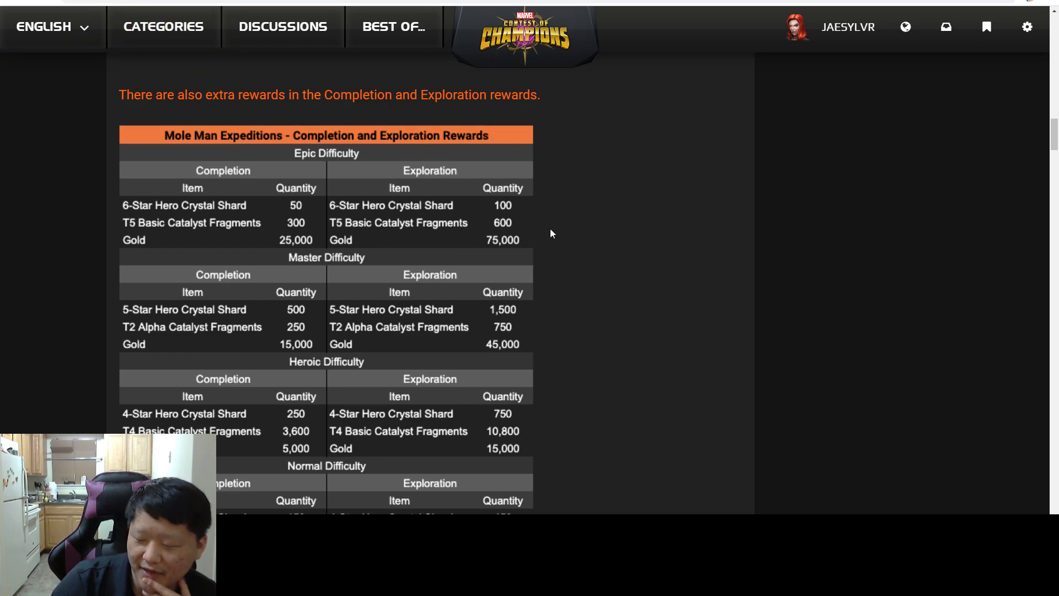
double_click(423, 224)
left_click(590, 236)
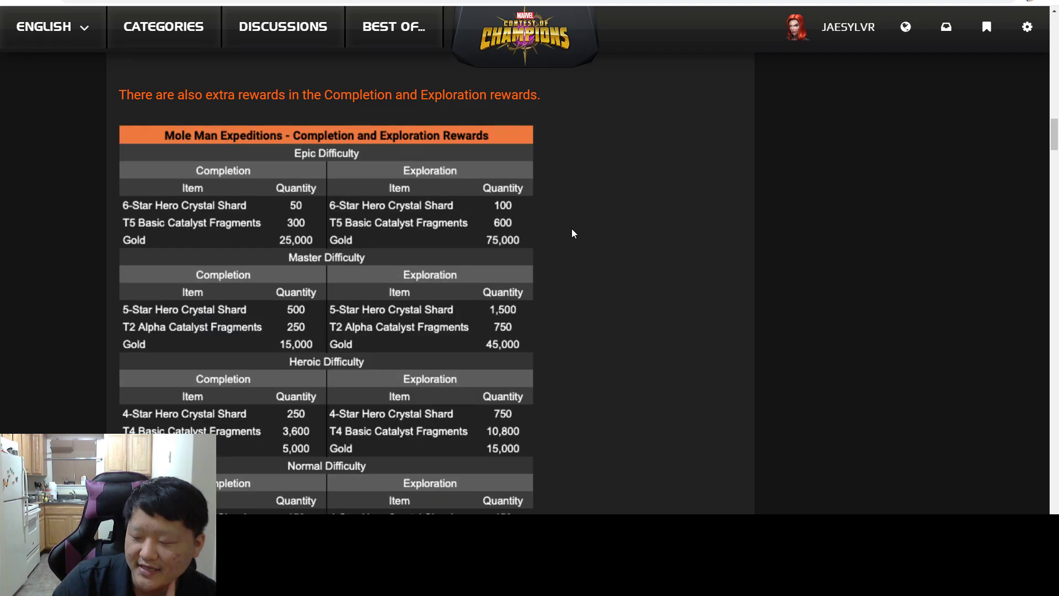
Select and clear the Path Rewards table, then switch to the Google Sheets reward tally
scroll(505, 239, "up", 3)
scroll(506, 238, "up", 20)
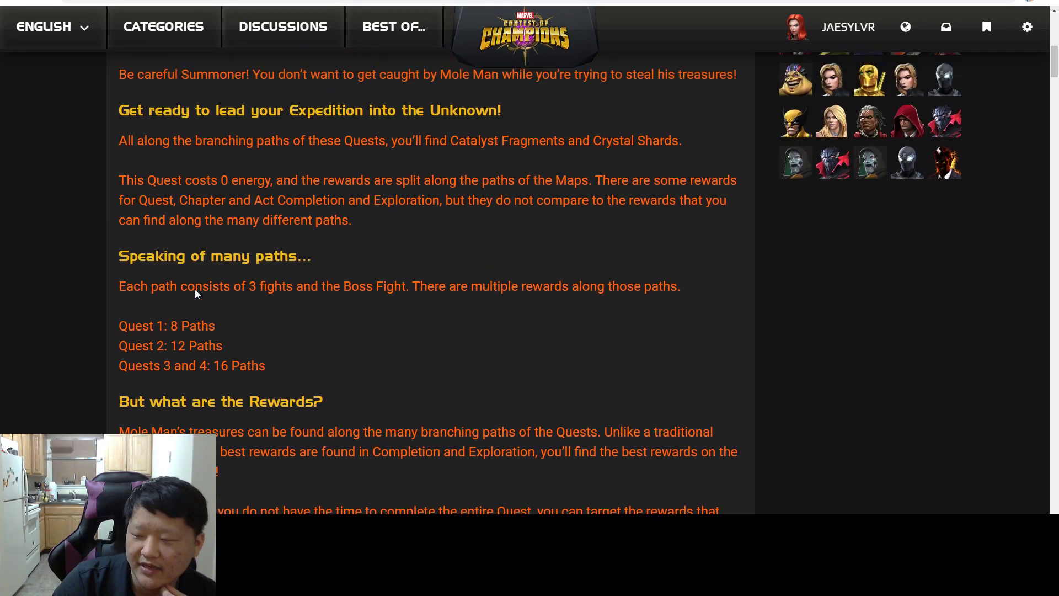
scroll(229, 291, "down", 6)
left_click_drag(182, 257, 388, 284)
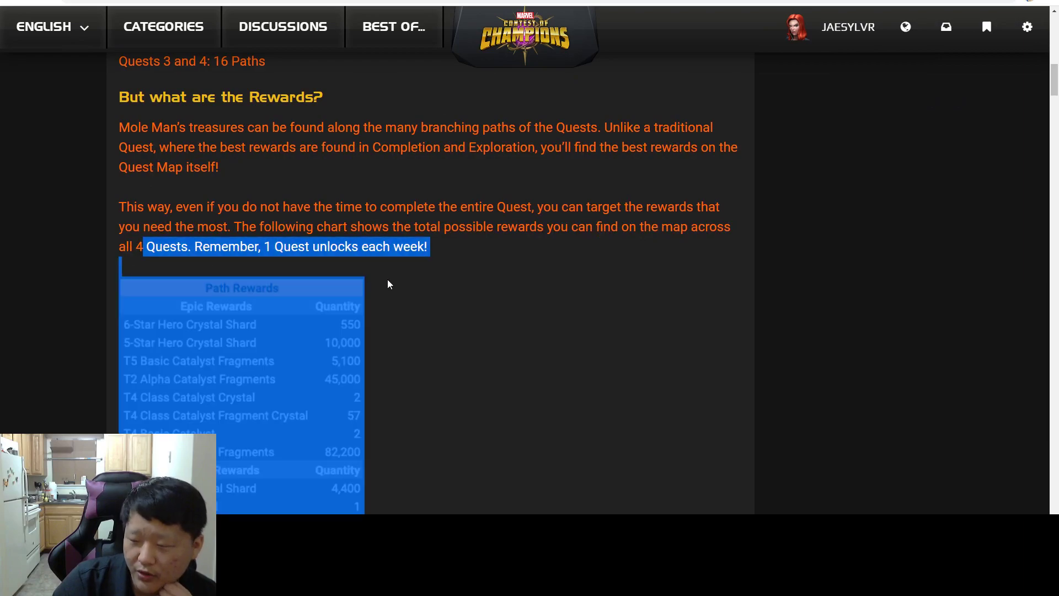
left_click(289, 261)
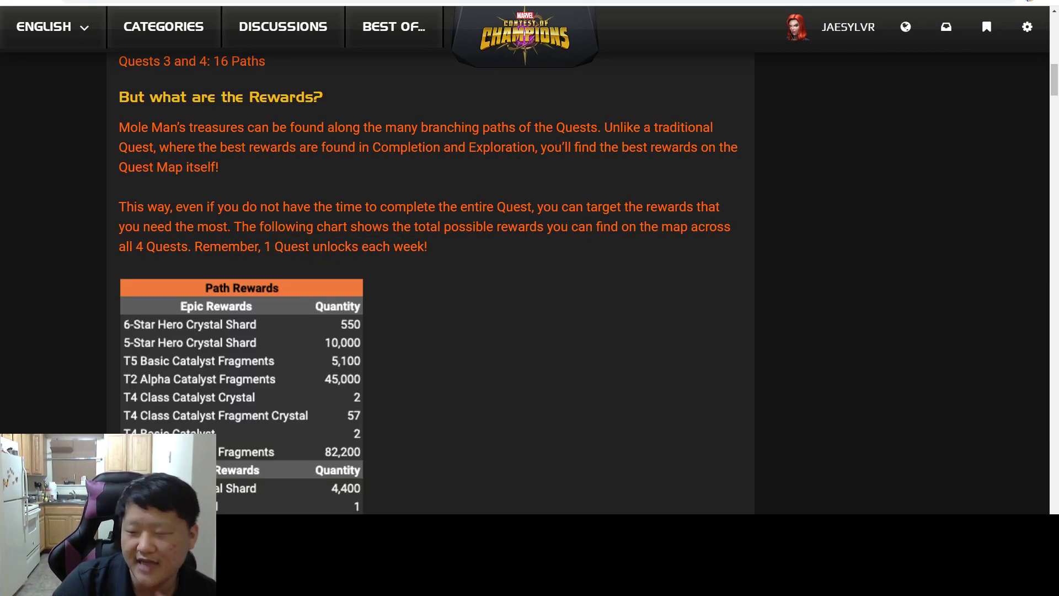
left_click(116, 6)
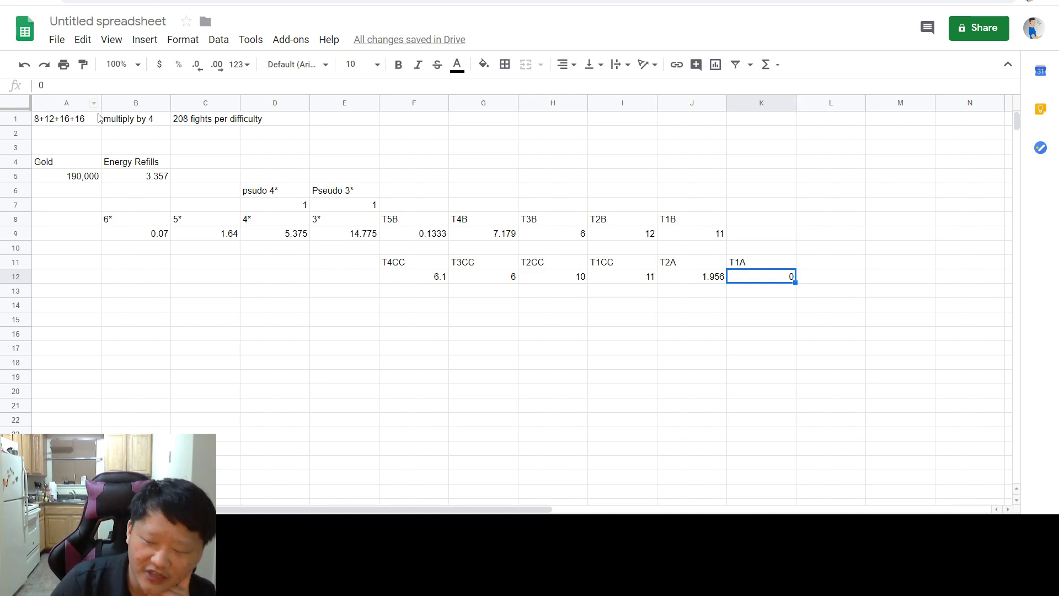
left_click(133, 182)
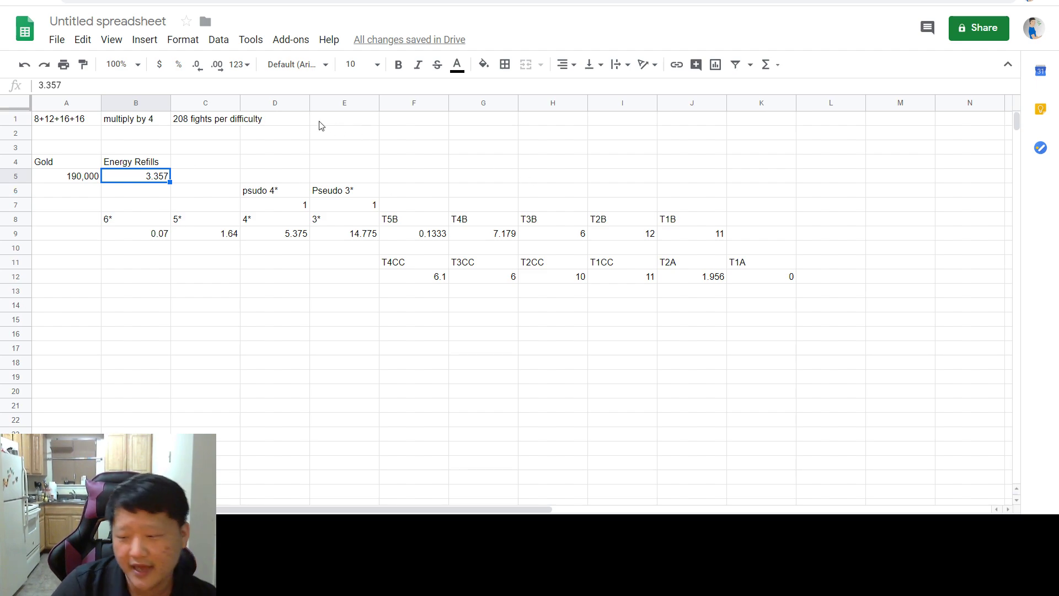
key("Up")
key("Up")
key("Up")
key("Left")
key("Up")
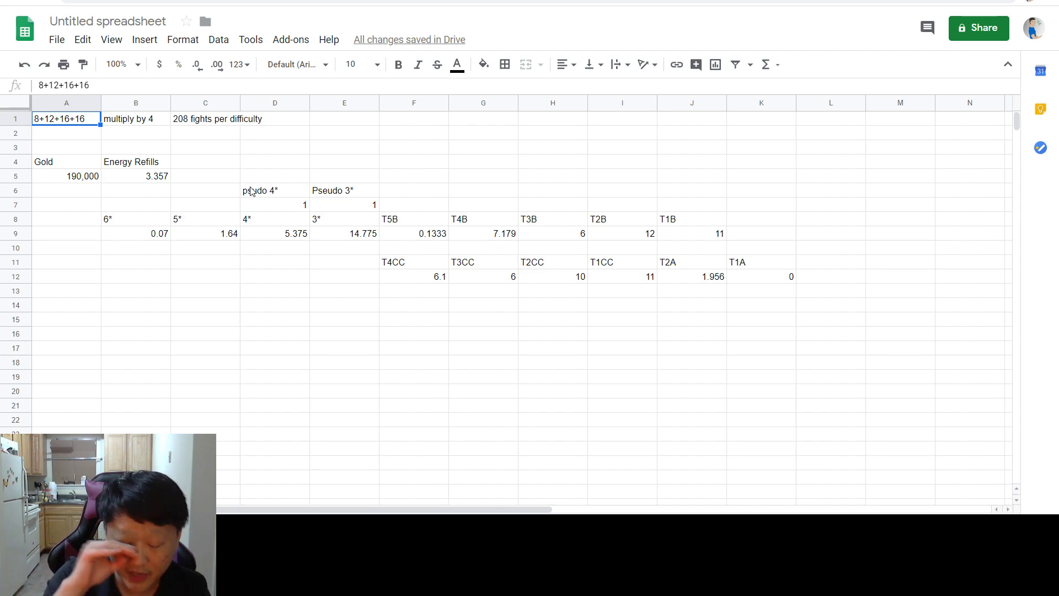
key("Right")
key("Right")
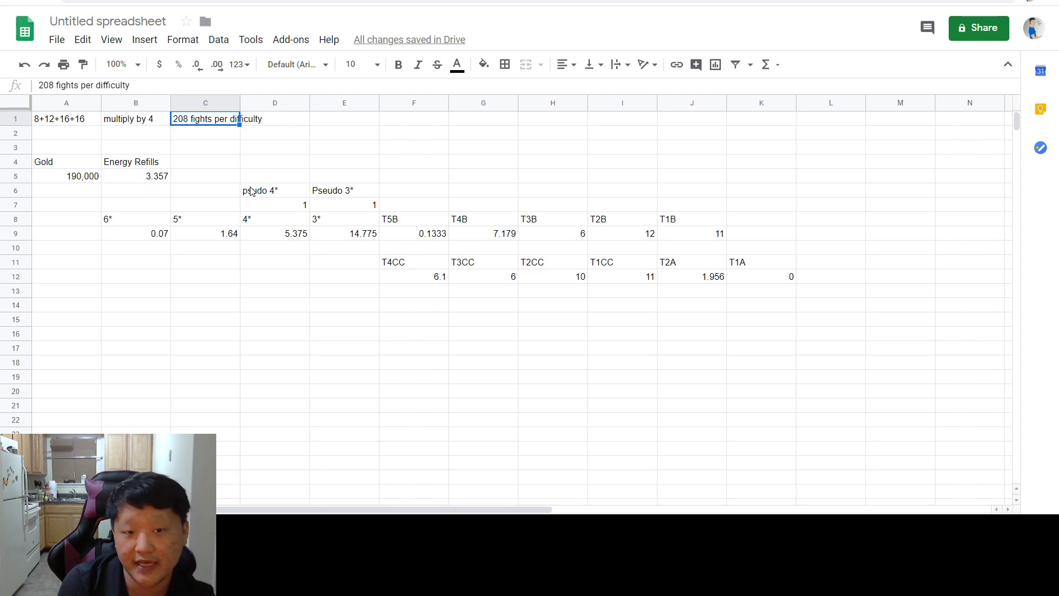
key("Left")
key("Down")
key("Down")
key("Left")
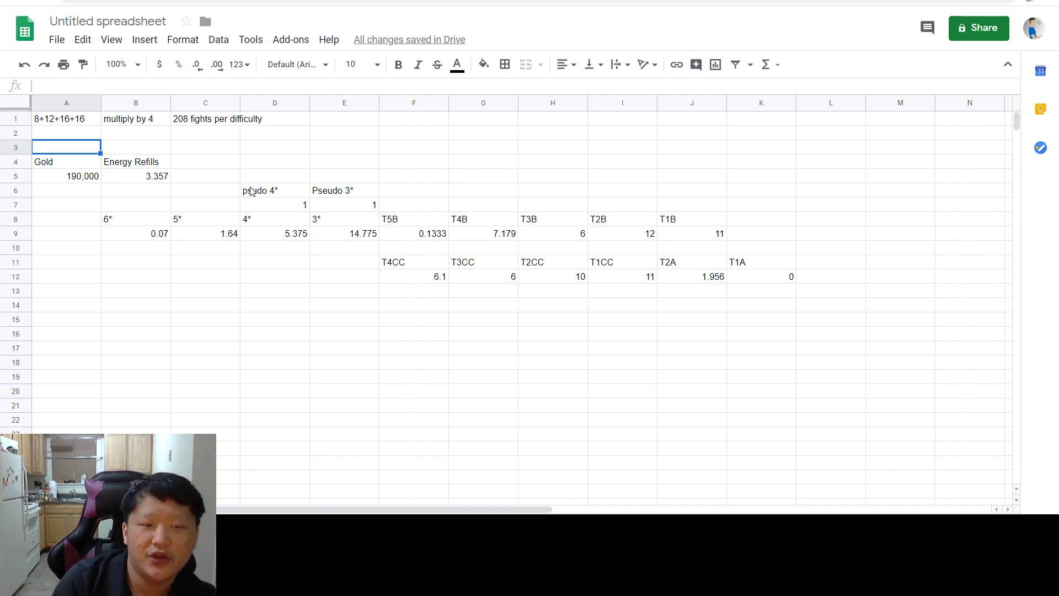
key("Down")
key("Down")
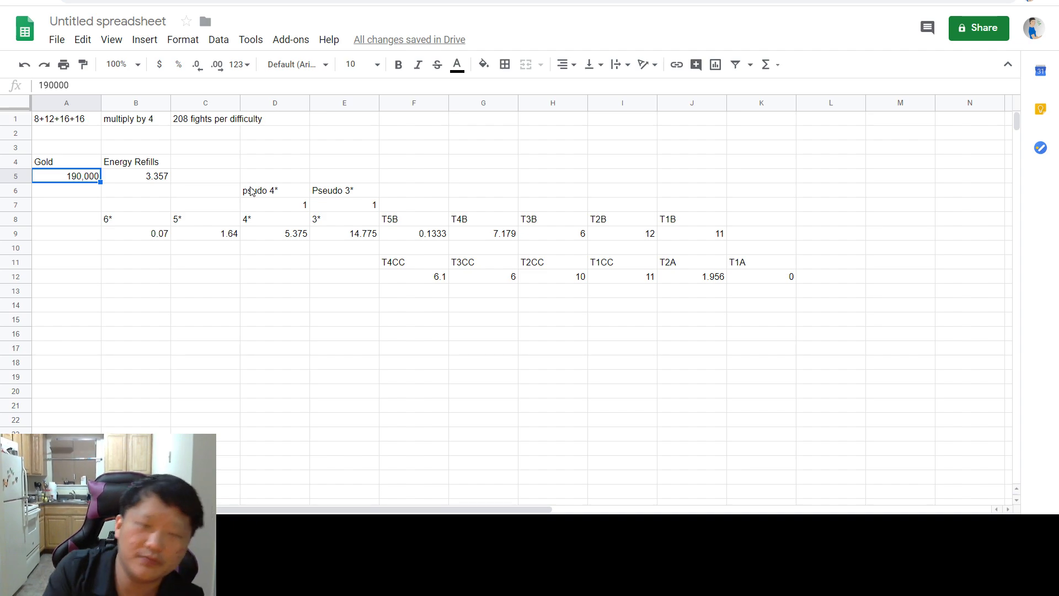
key("Right")
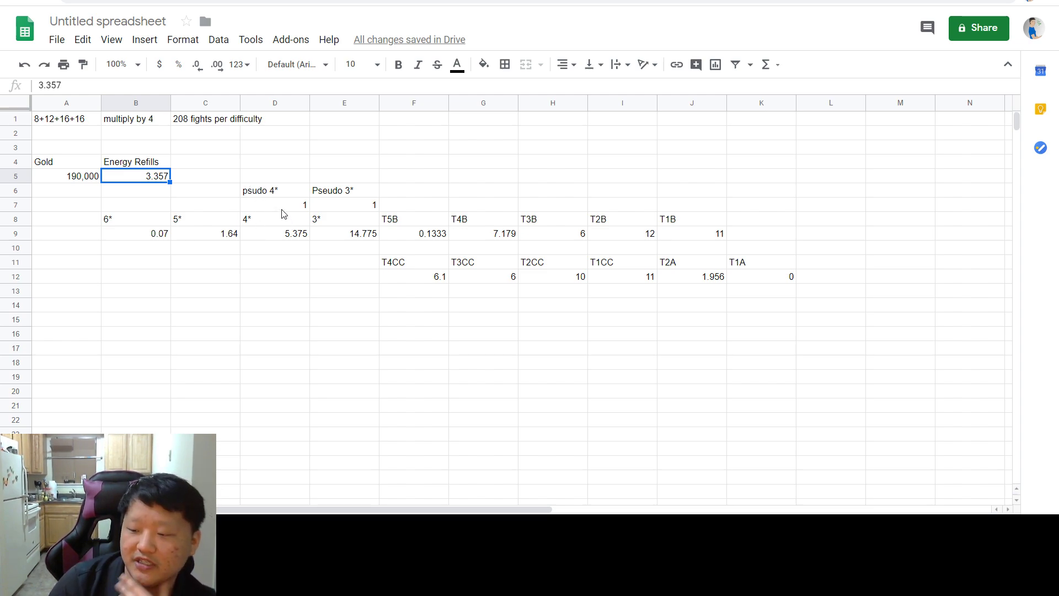
left_click(164, 206)
key("Down")
key("Down")
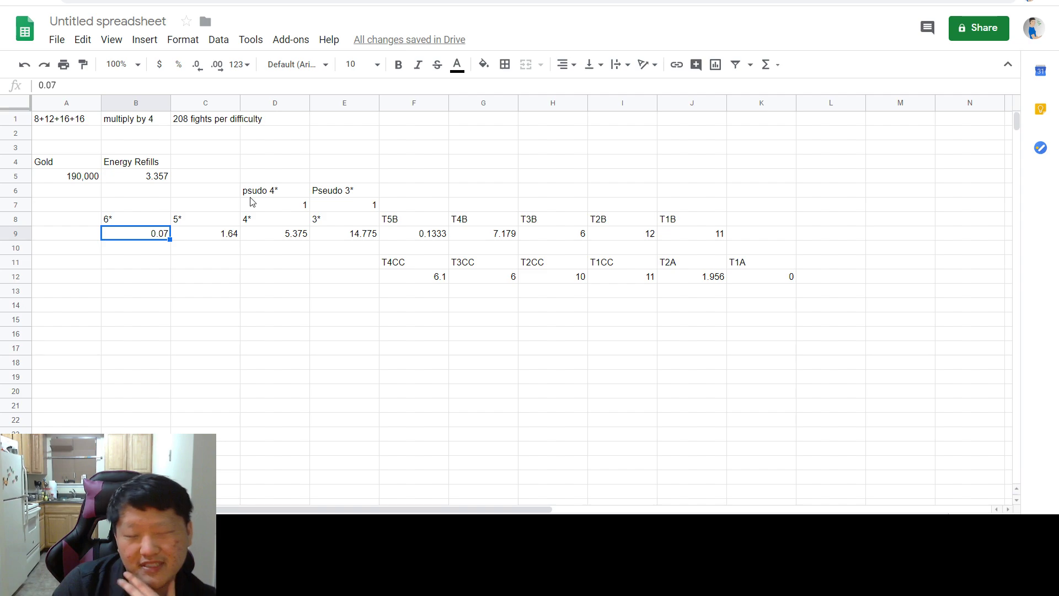
key("Up")
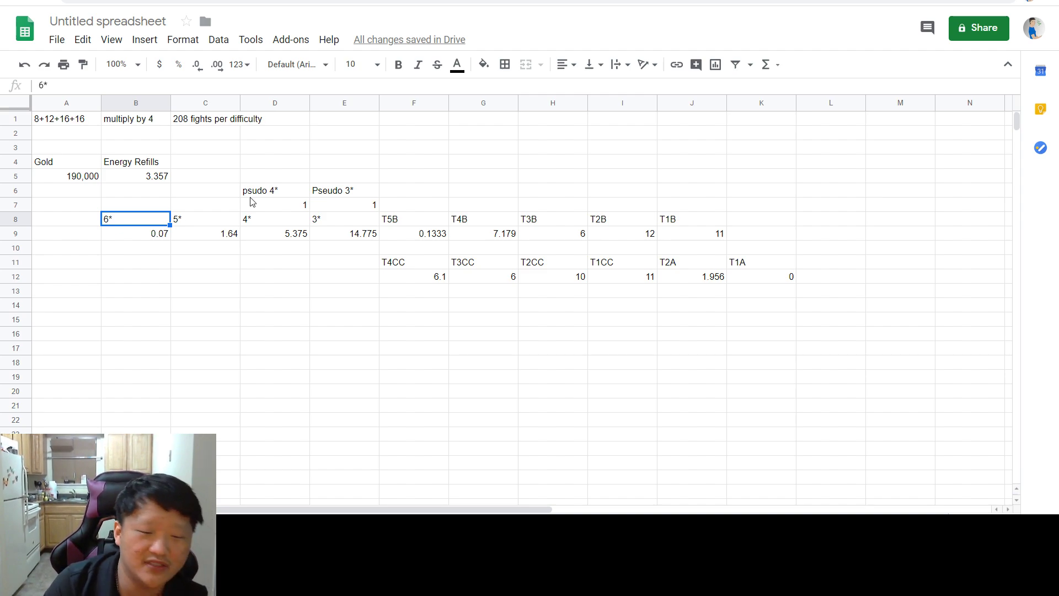
key("Down")
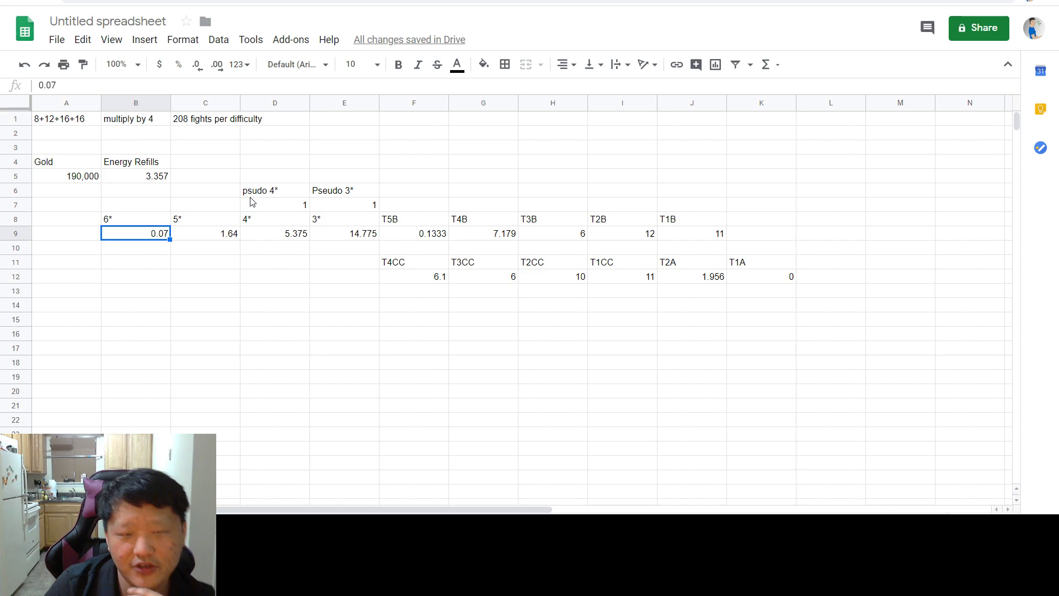
key("Right")
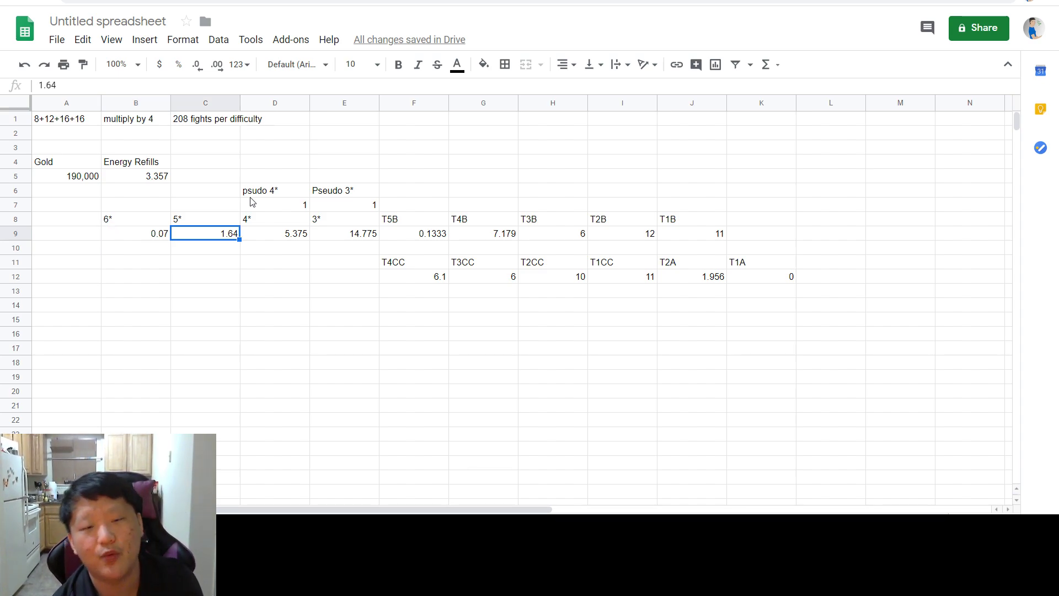
key("Up")
key("Down")
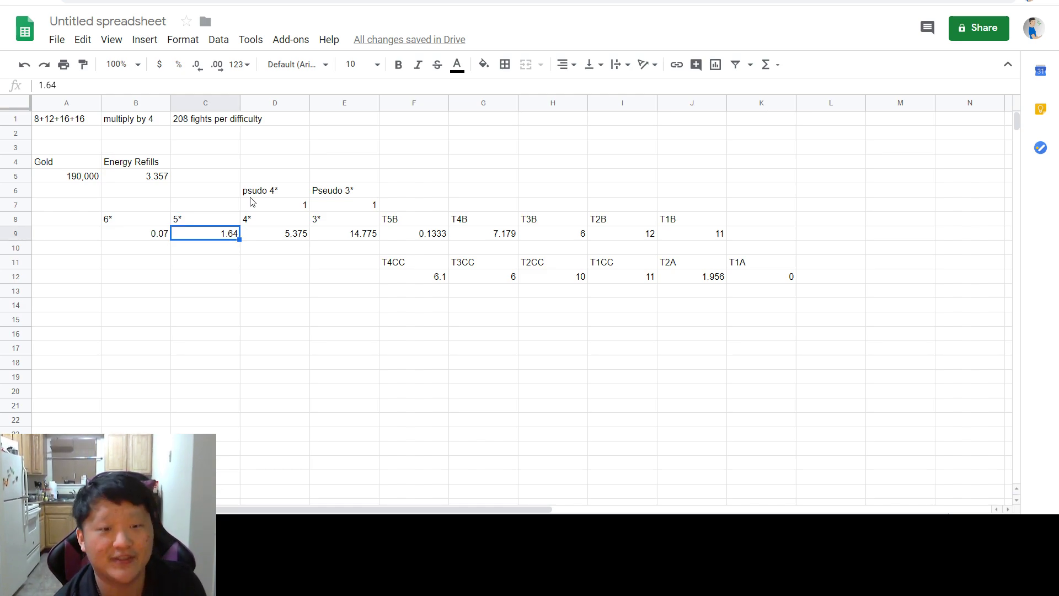
key("Left")
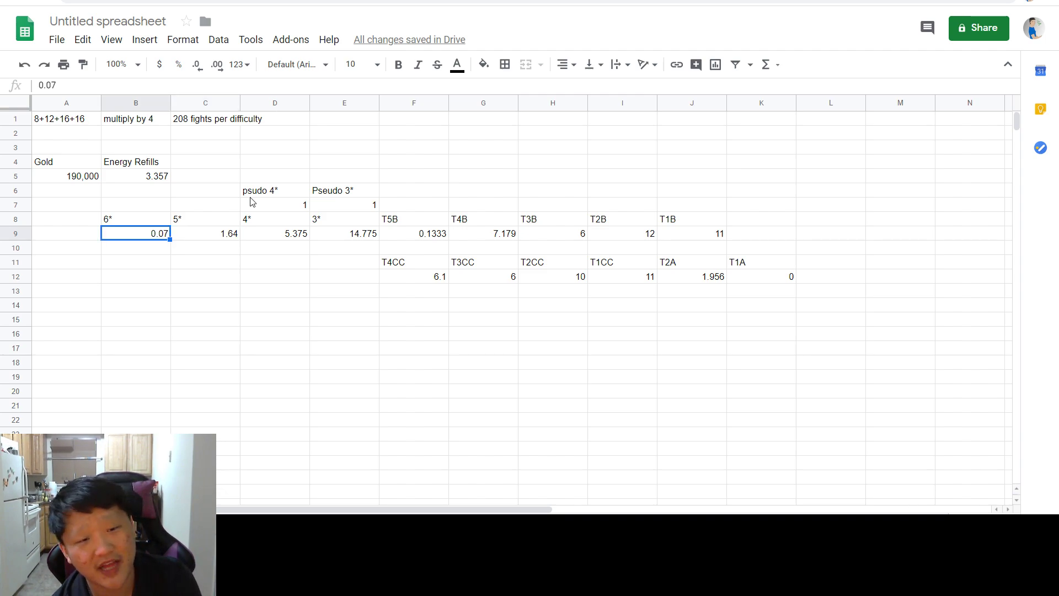
key("Up")
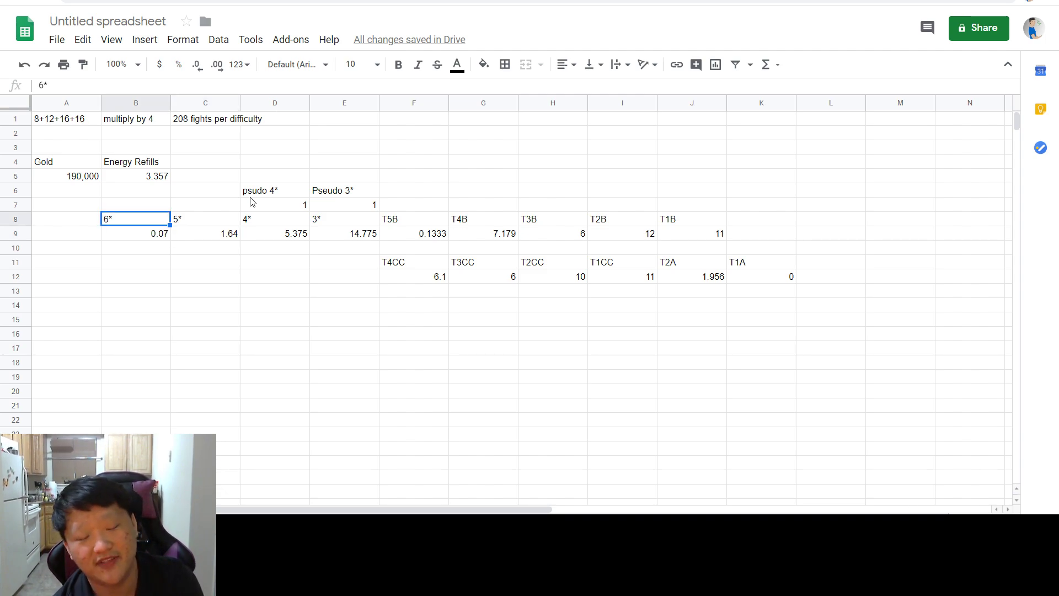
key("Down")
key("Right")
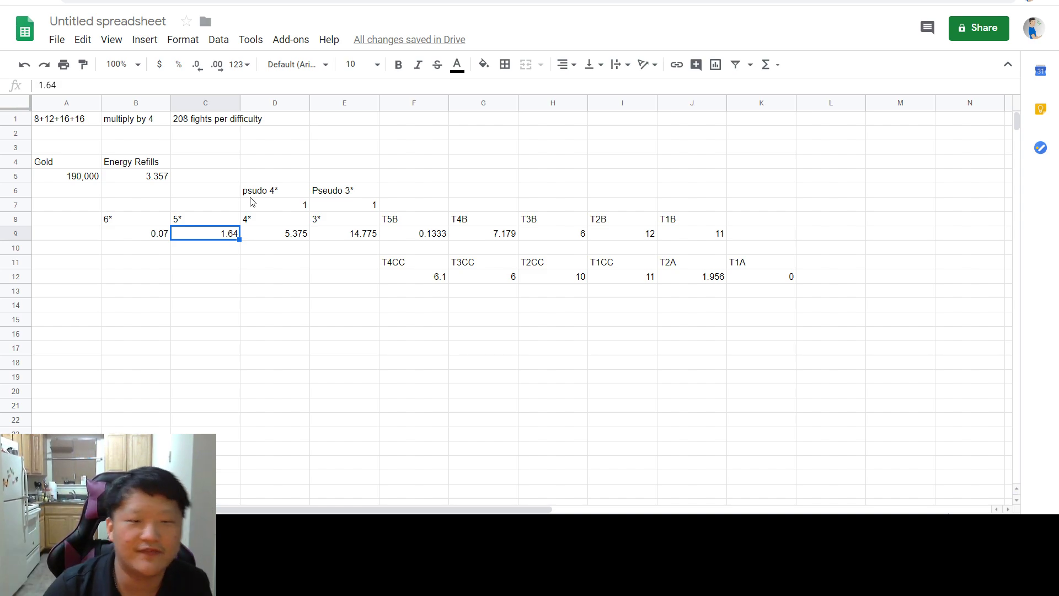
key("Left")
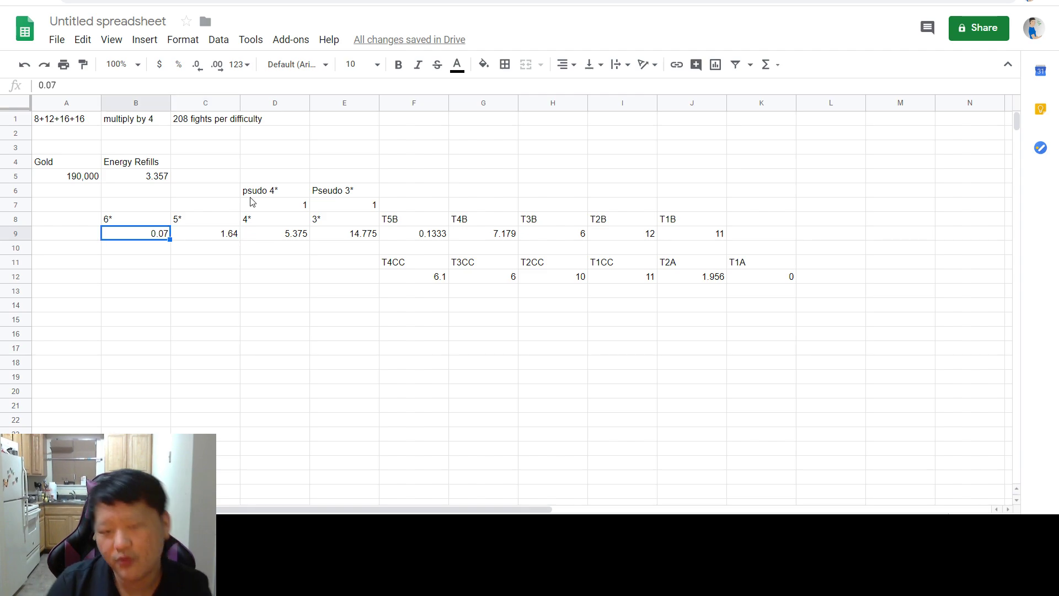
key("Right")
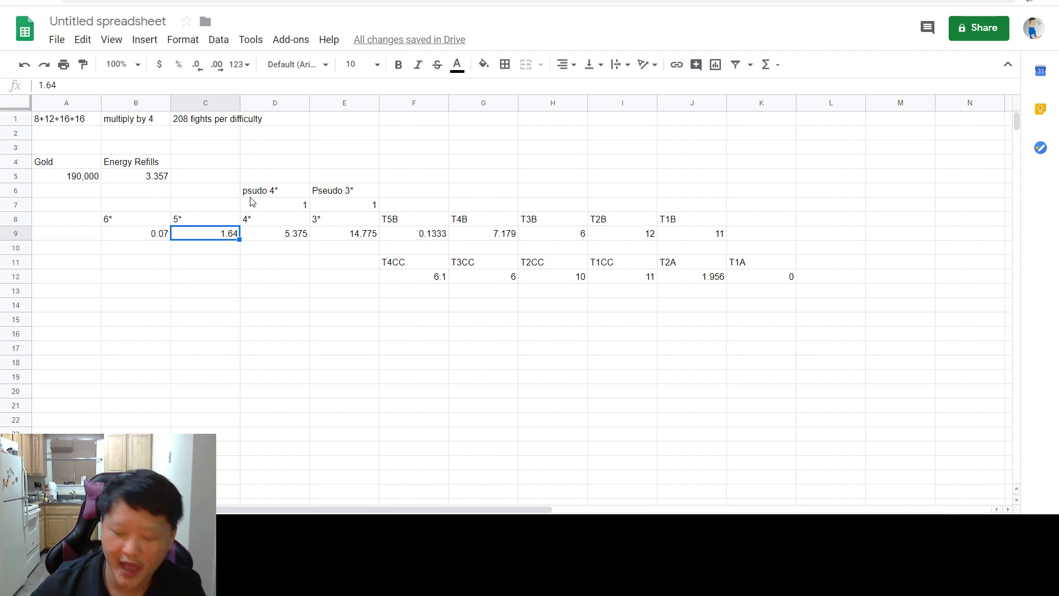
key("Right")
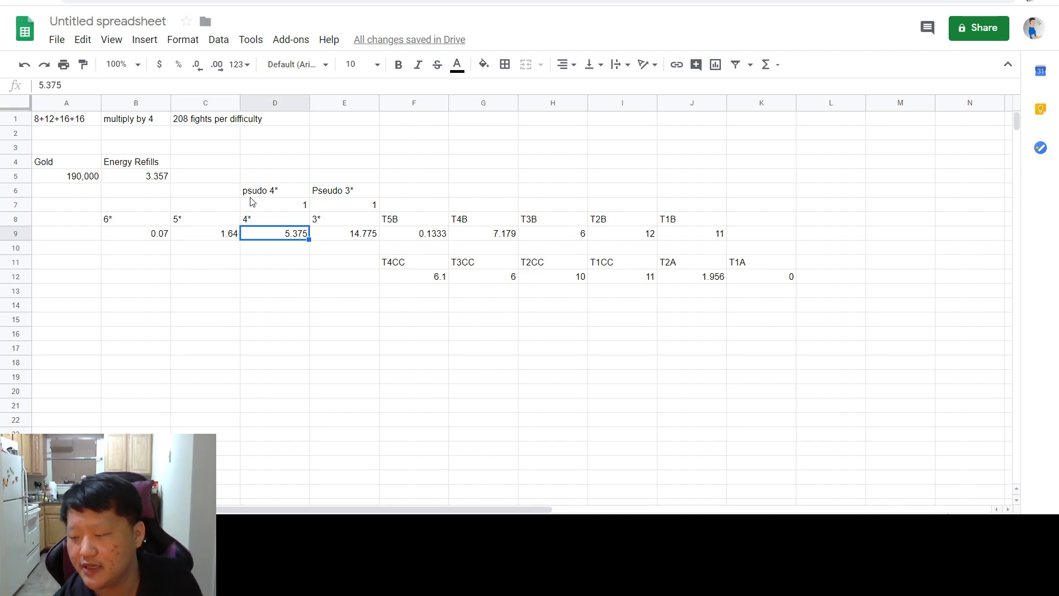
key("Up")
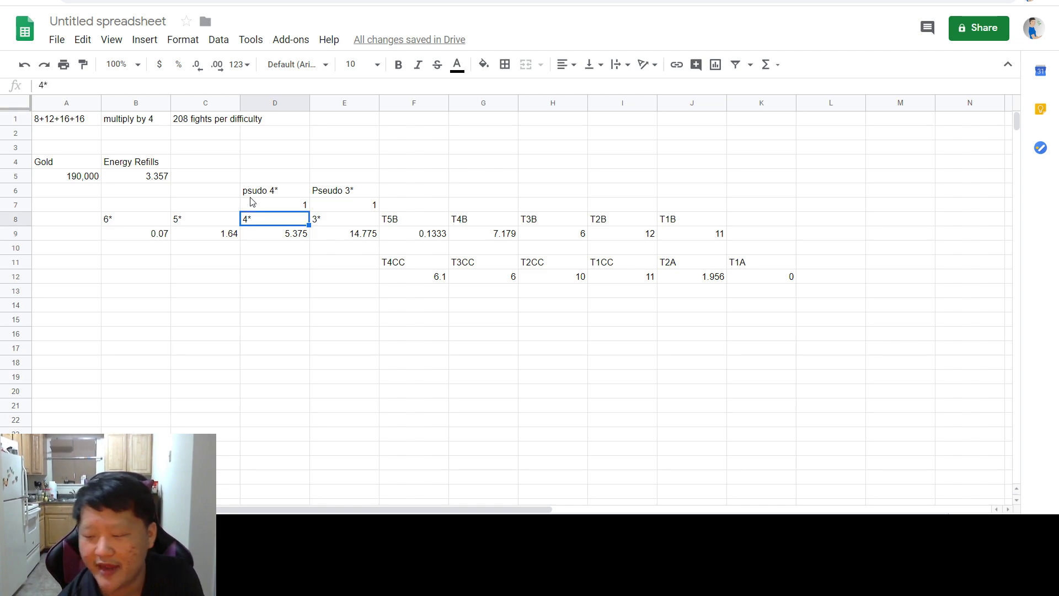
key("Down")
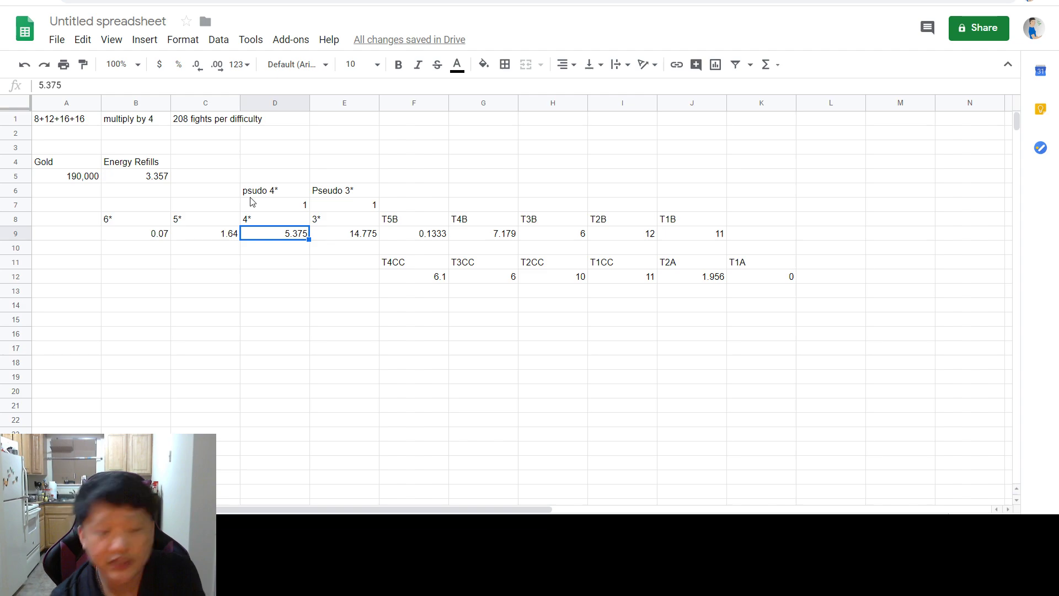
key("Up")
key("Up")
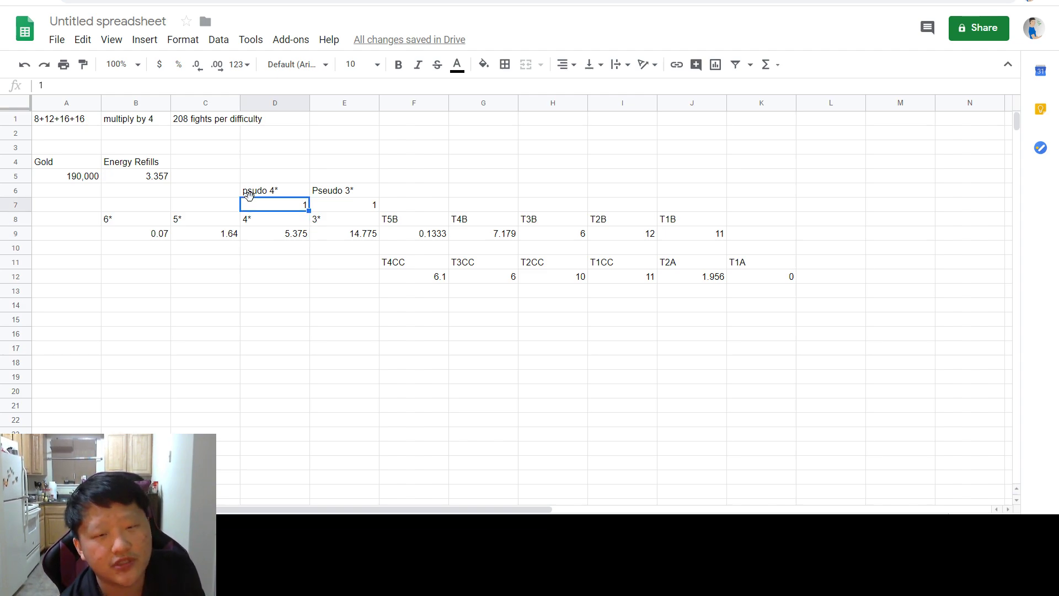
key("Up")
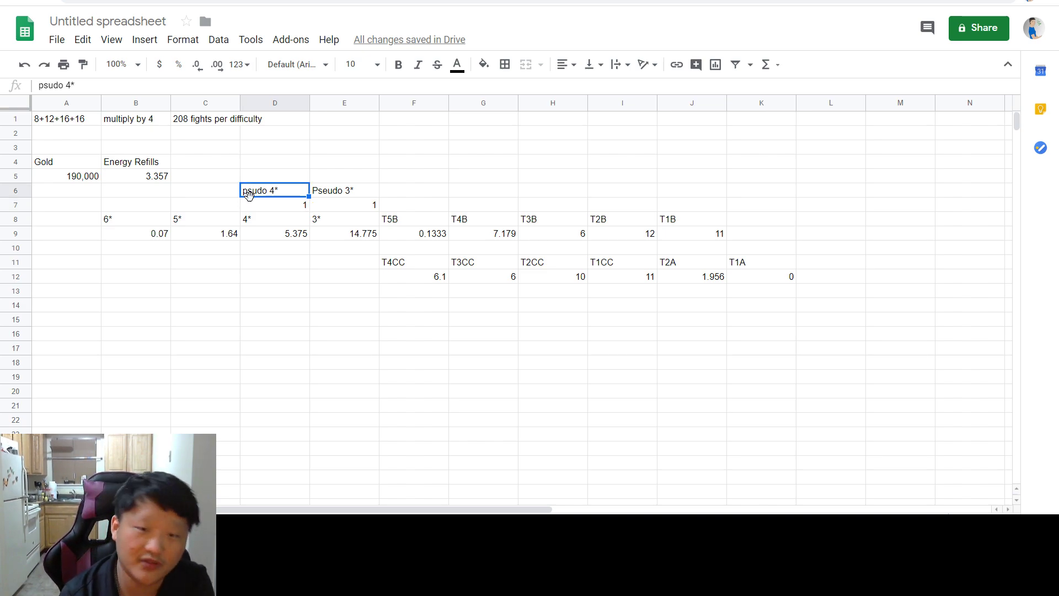
key("Down")
key("Down")
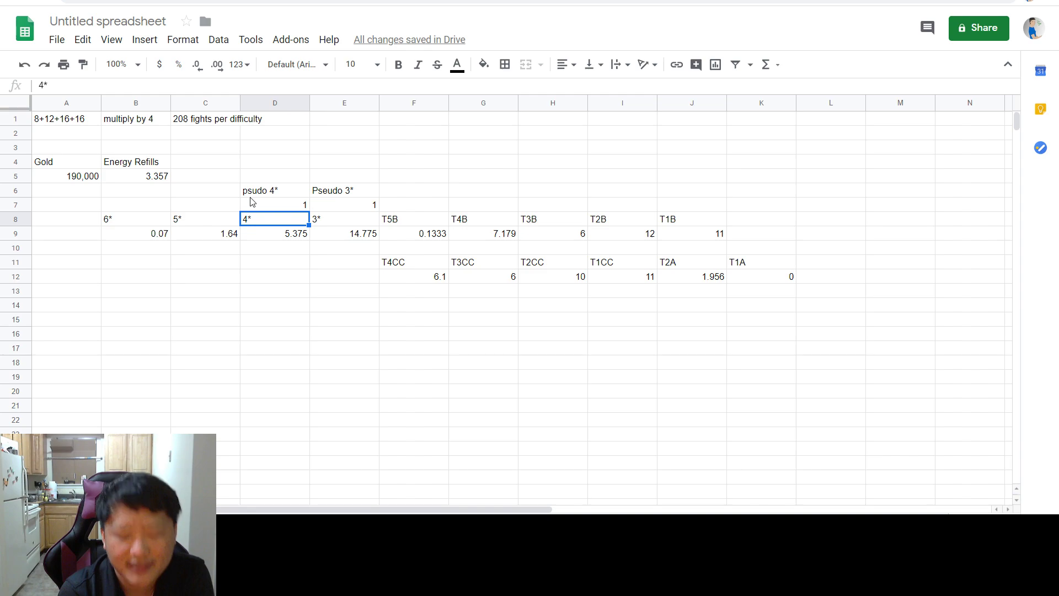
key("Up")
key("Right")
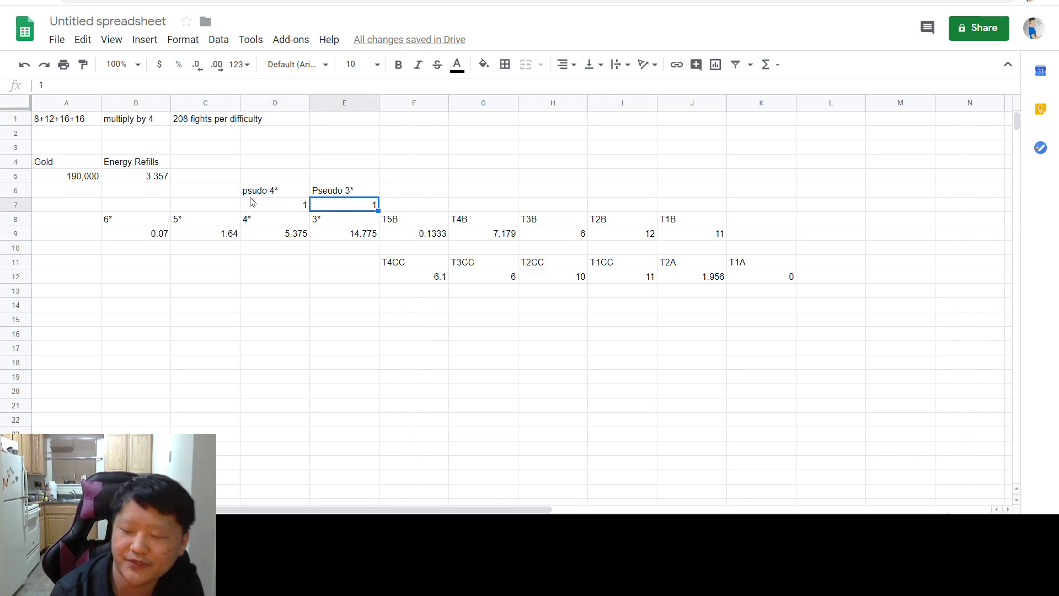
key("Up")
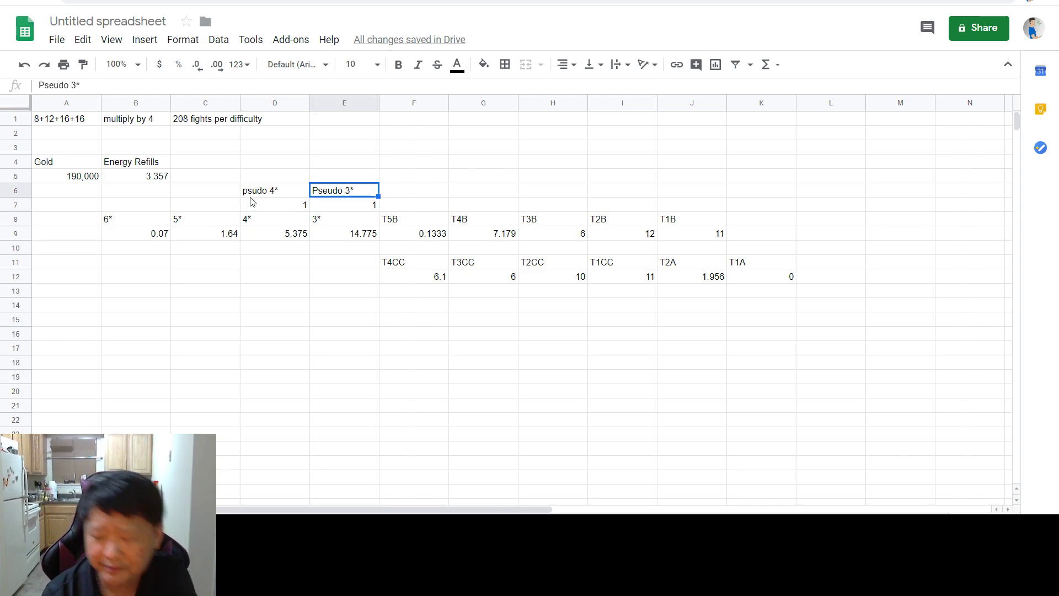
key("Down")
key("Down")
key("Down")
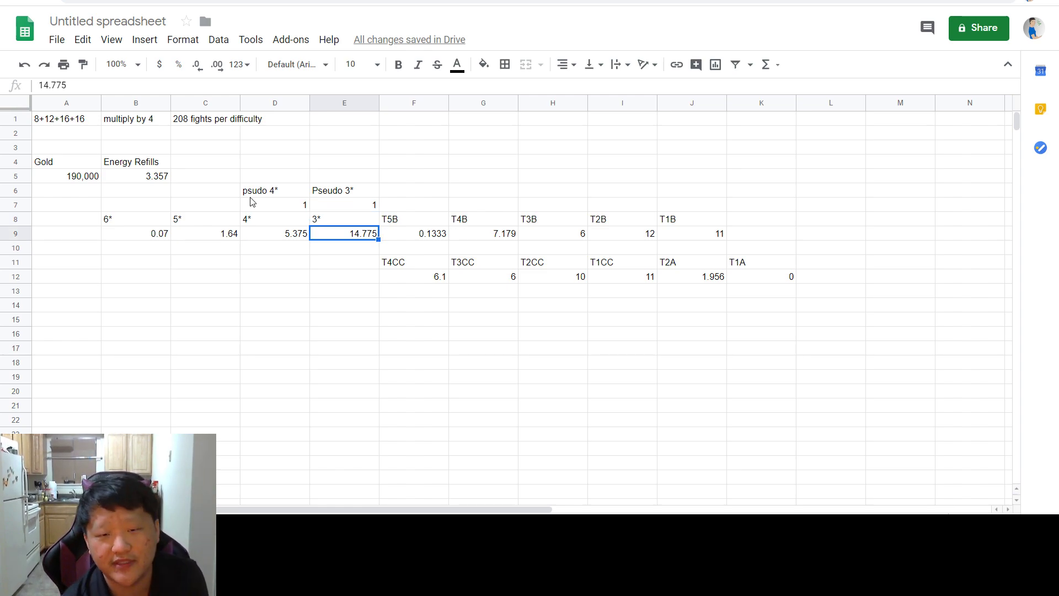
key("Up")
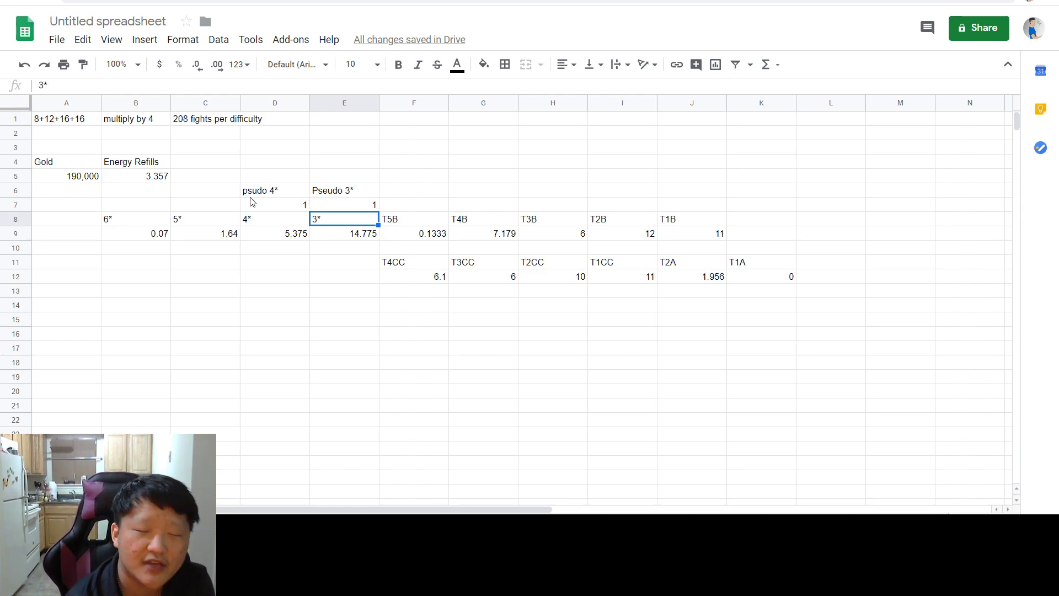
key("Up")
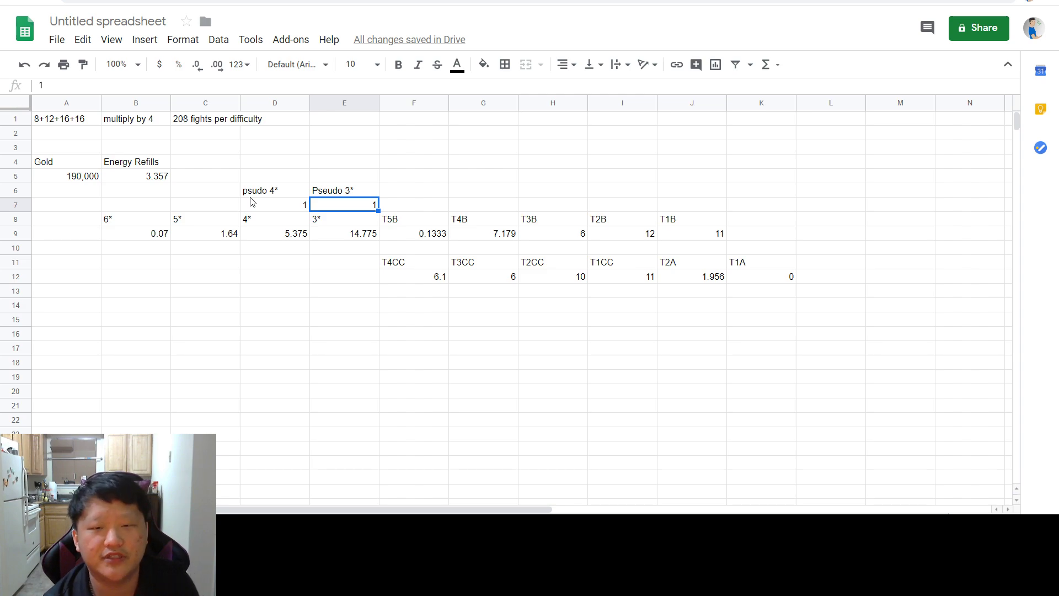
key("Down")
key("Right")
key("Down")
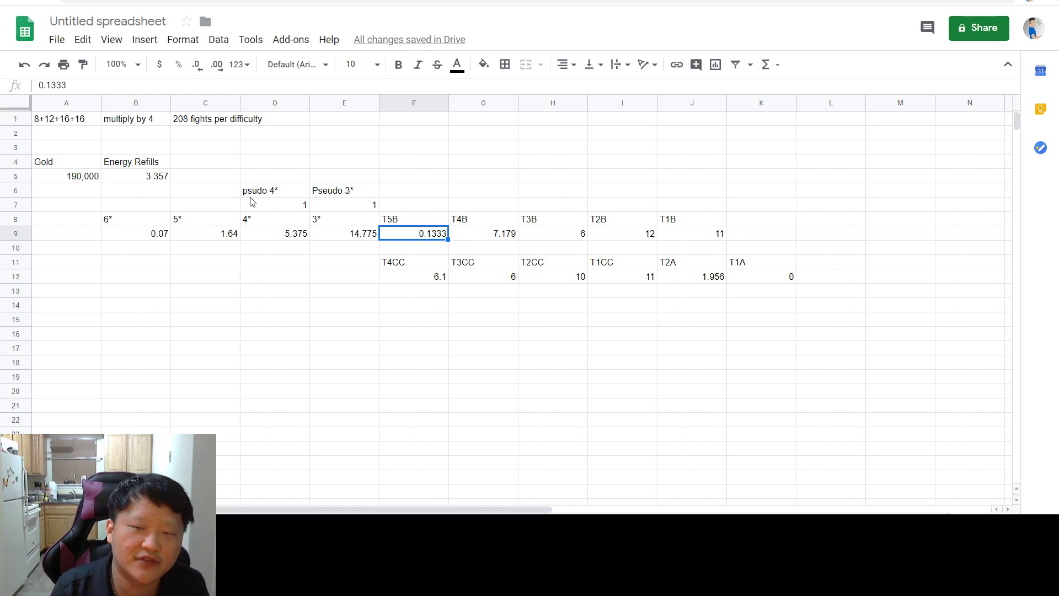
key("Right")
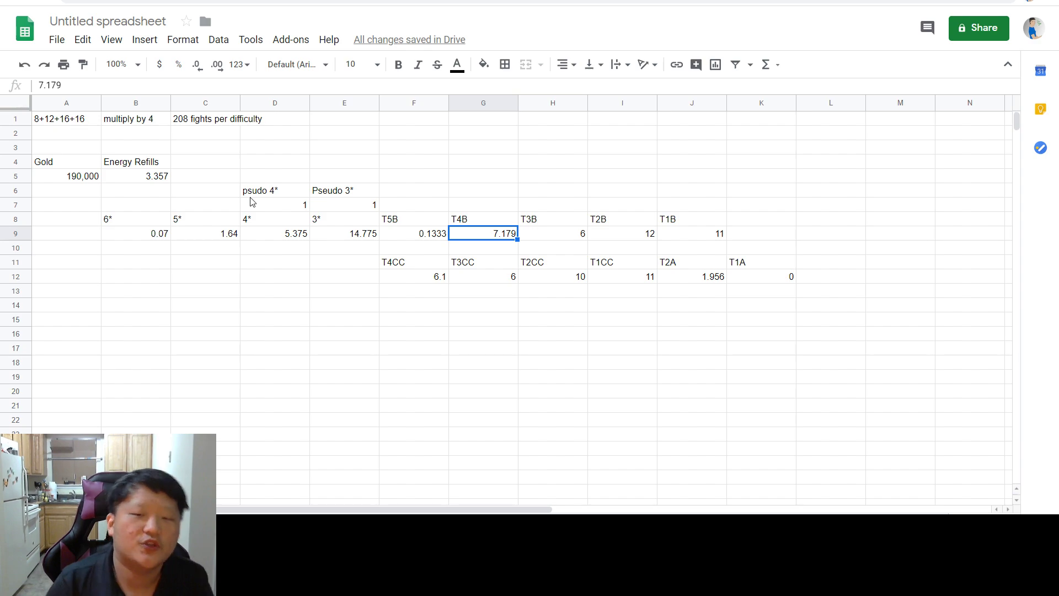
key("Right")
key("Down")
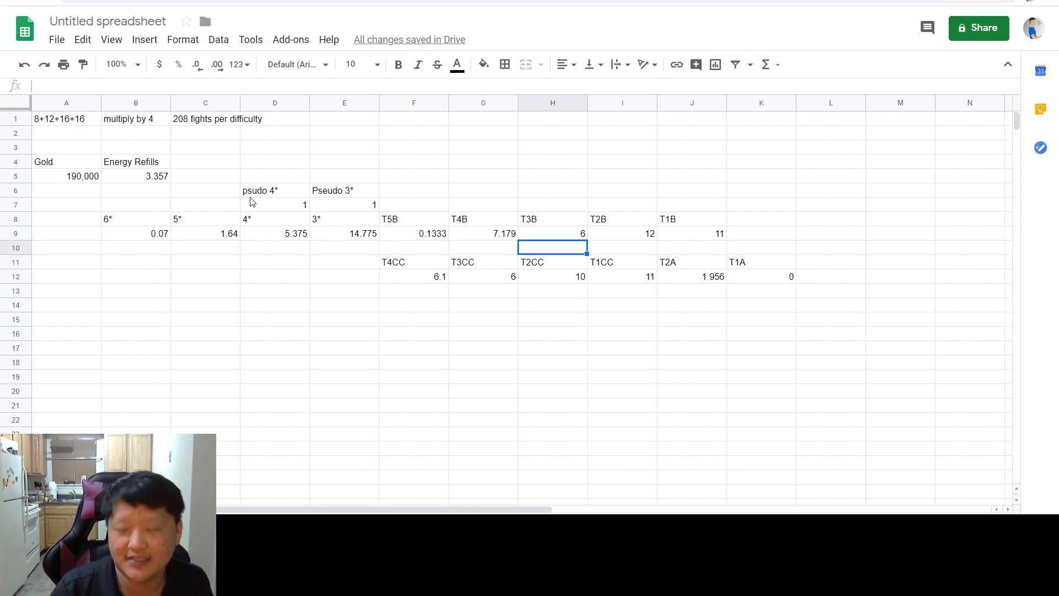
key("Up")
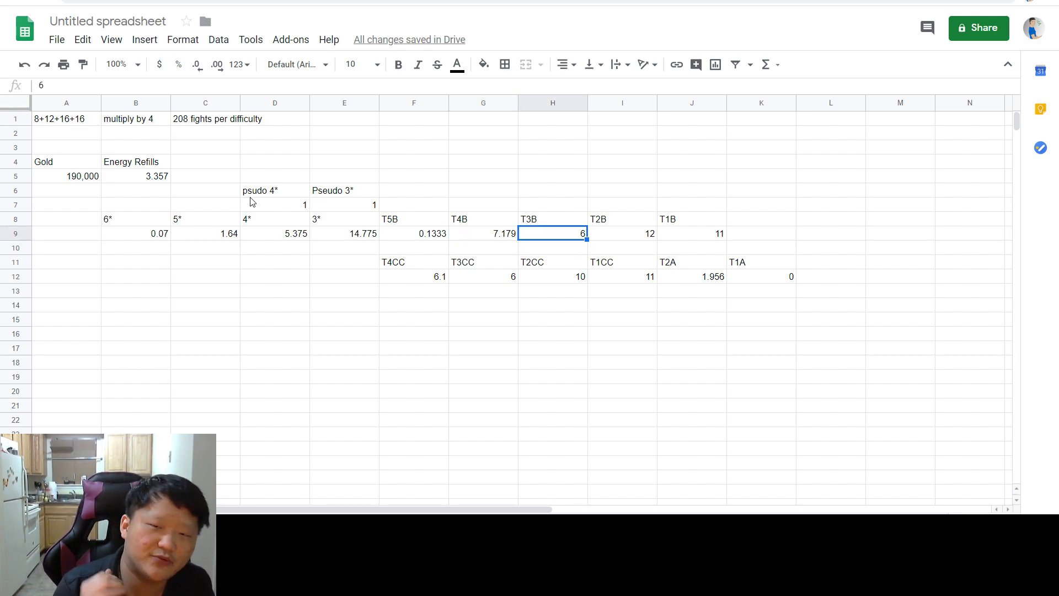
key("Right")
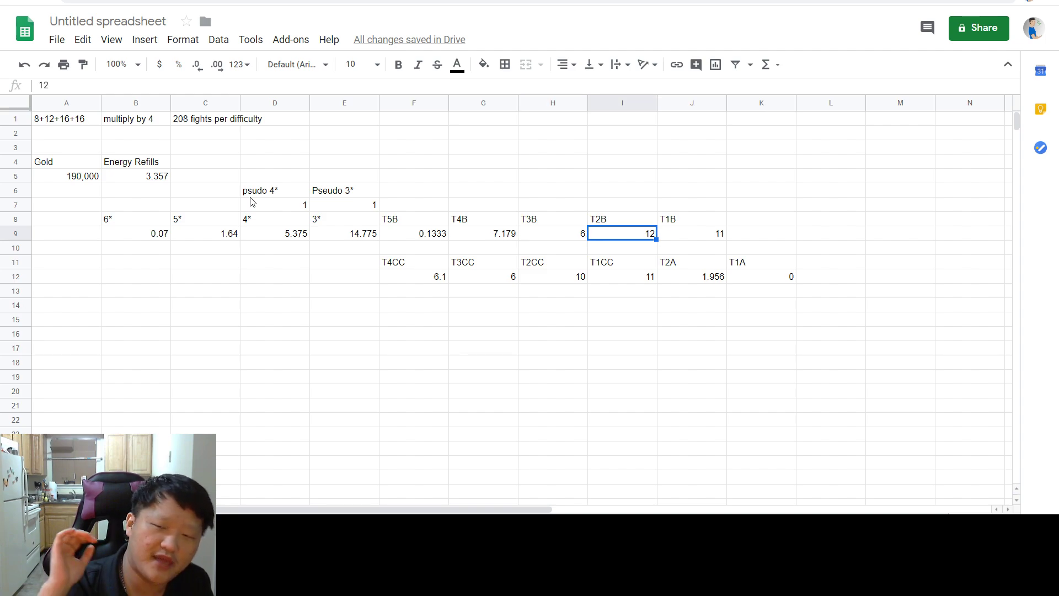
key("Right")
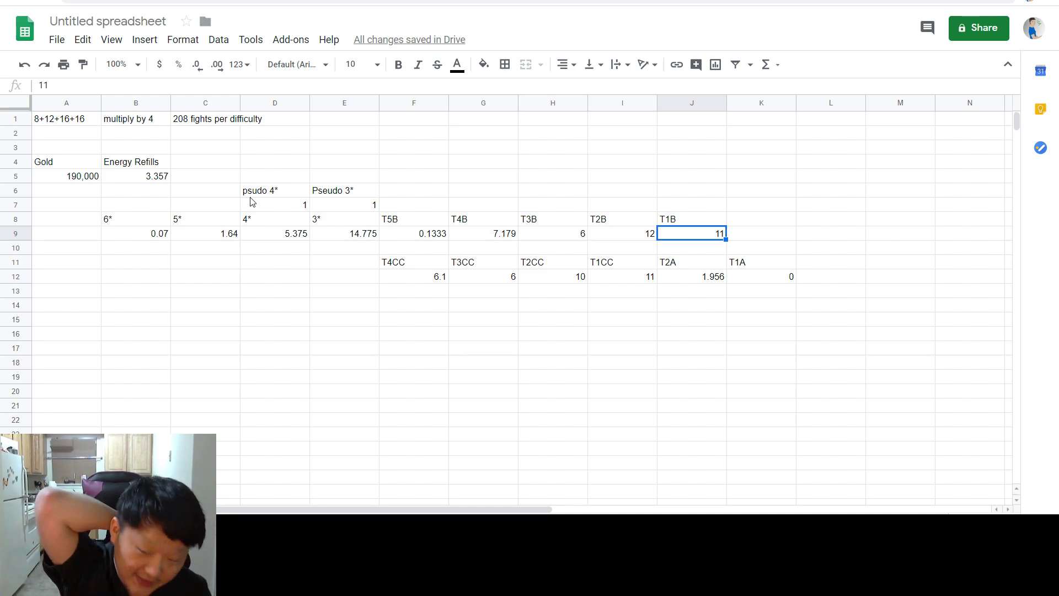
key("Down")
key("Left")
key("Left")
key("Down")
key("Left")
key("Left")
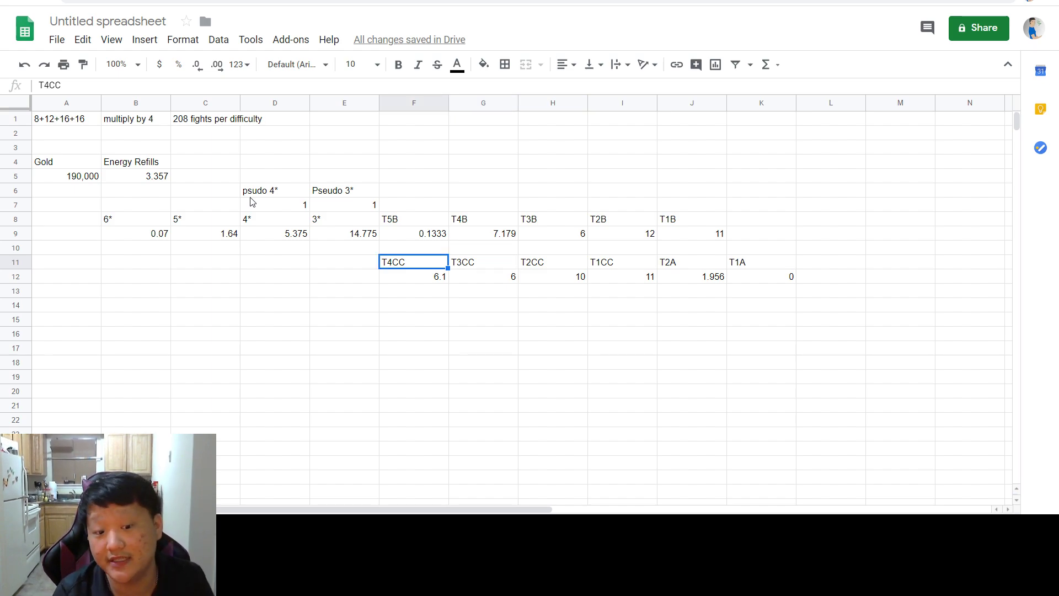
key("Down")
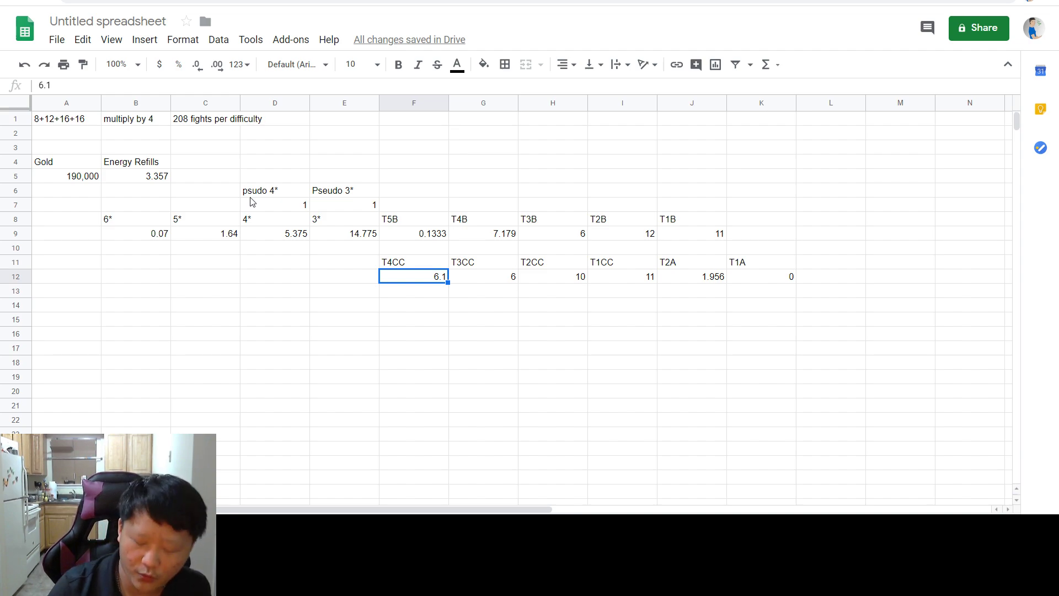
key("Right")
key("Up")
key("Down")
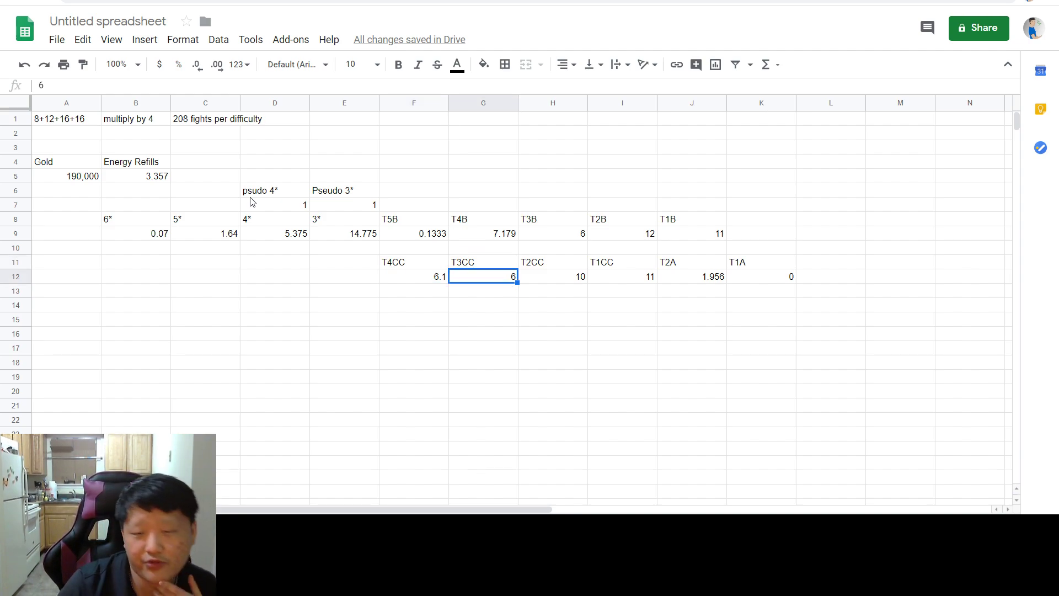
key("Right")
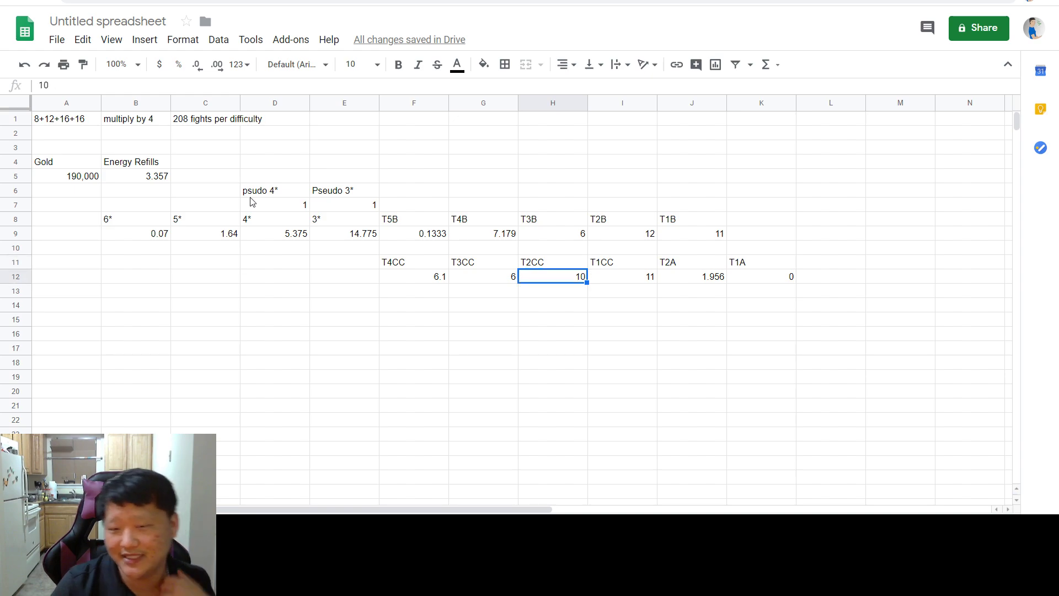
key("Right")
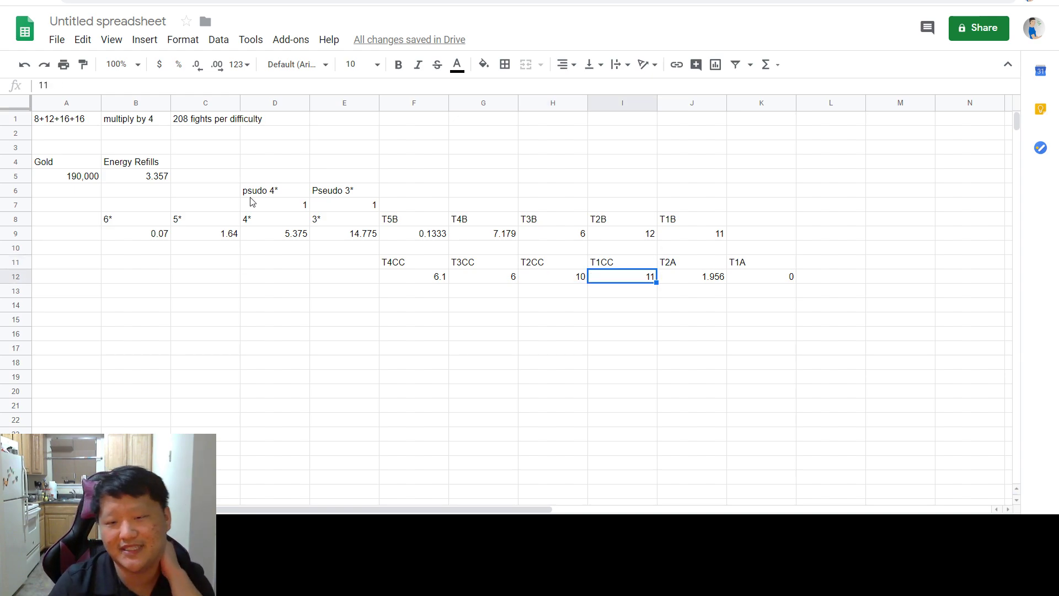
key("Right")
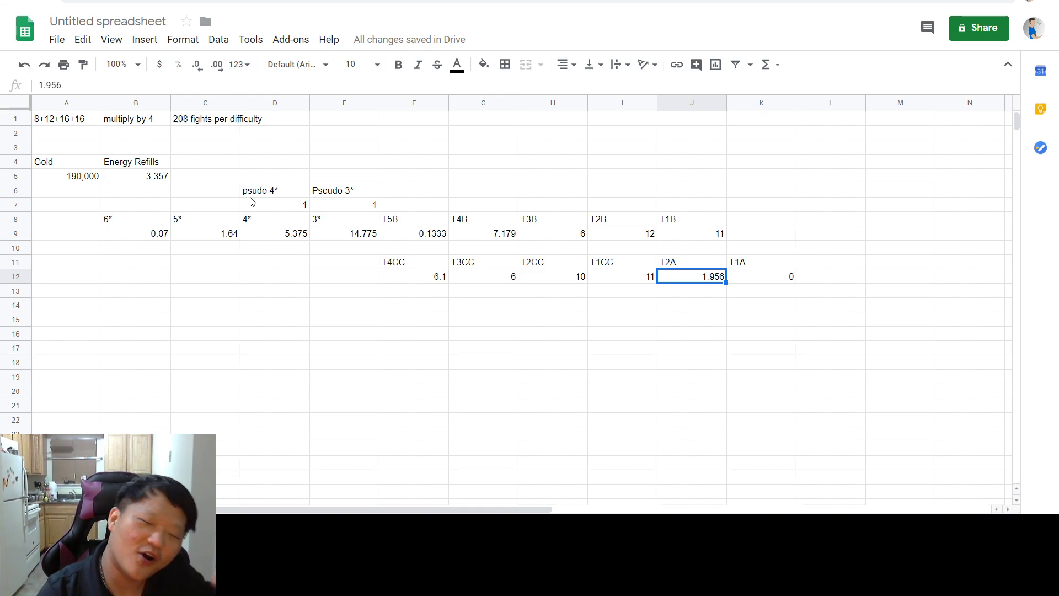
key("Right")
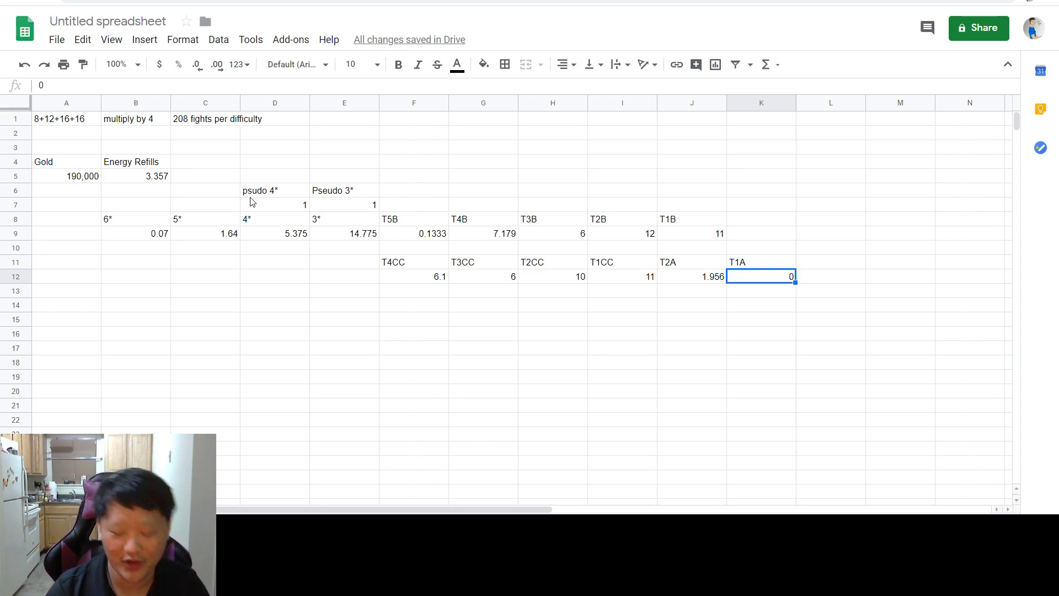
key("Up")
key("Left")
key("Left")
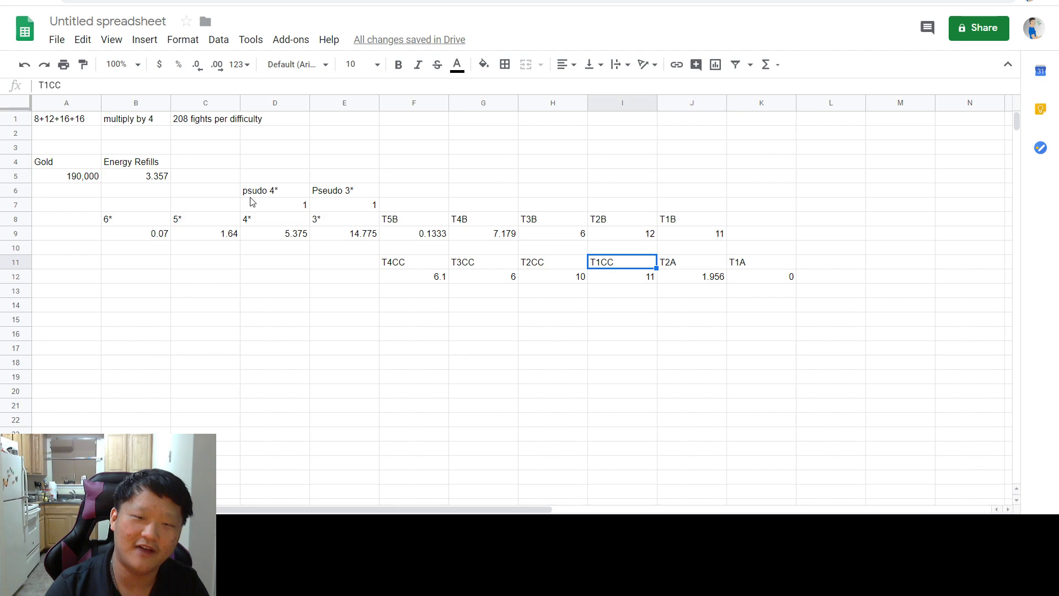
key("Left")
key("Left")
key("Left")
key("Left")
key("Up")
key("Up")
key("Up")
key("Up")
key("Up")
key("Left")
key("Up")
key("Up")
key("Left")
key("Up")
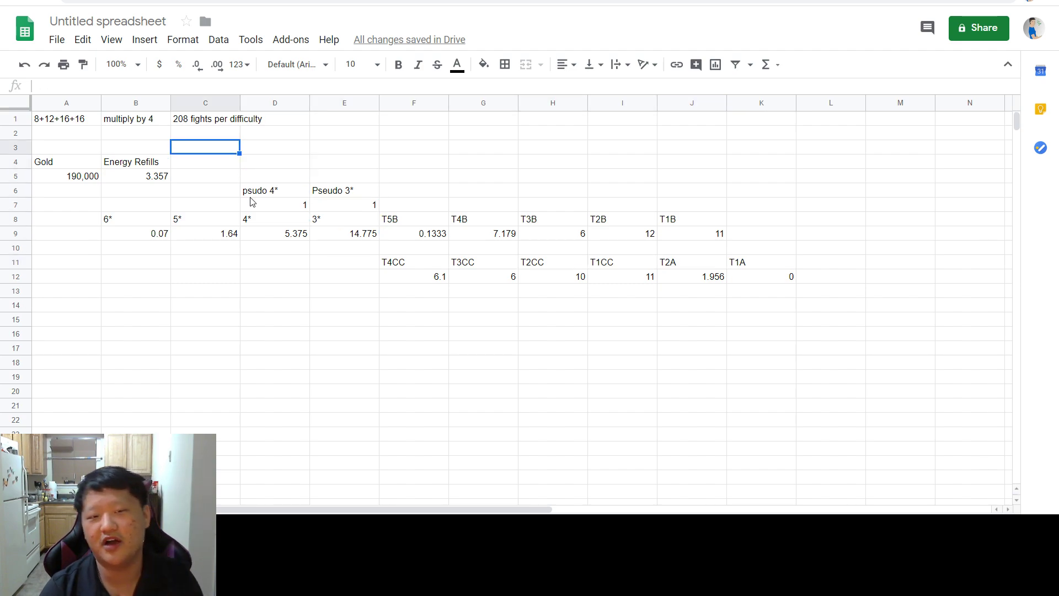
key("Up")
key("Up")
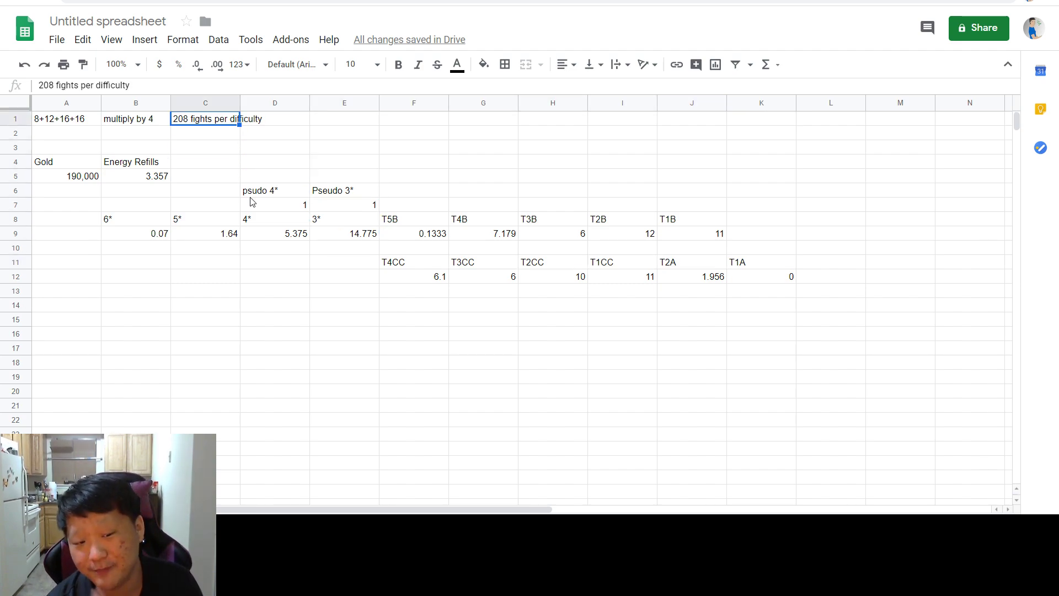